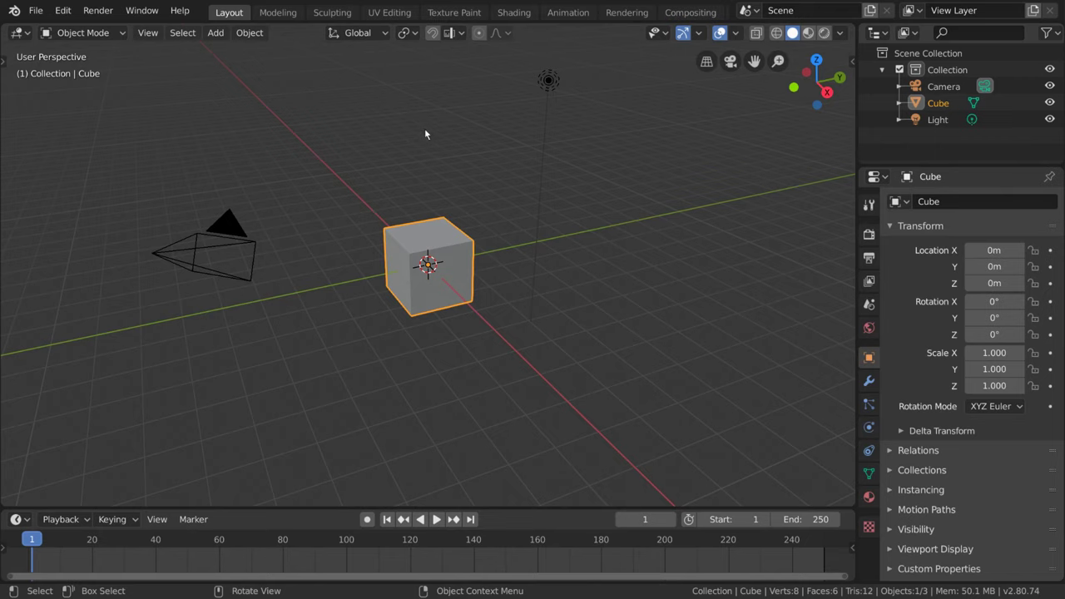
Select Camera, Cube and Light in the outliner, hide then show Collection, and switch the active collection
click(965, 73)
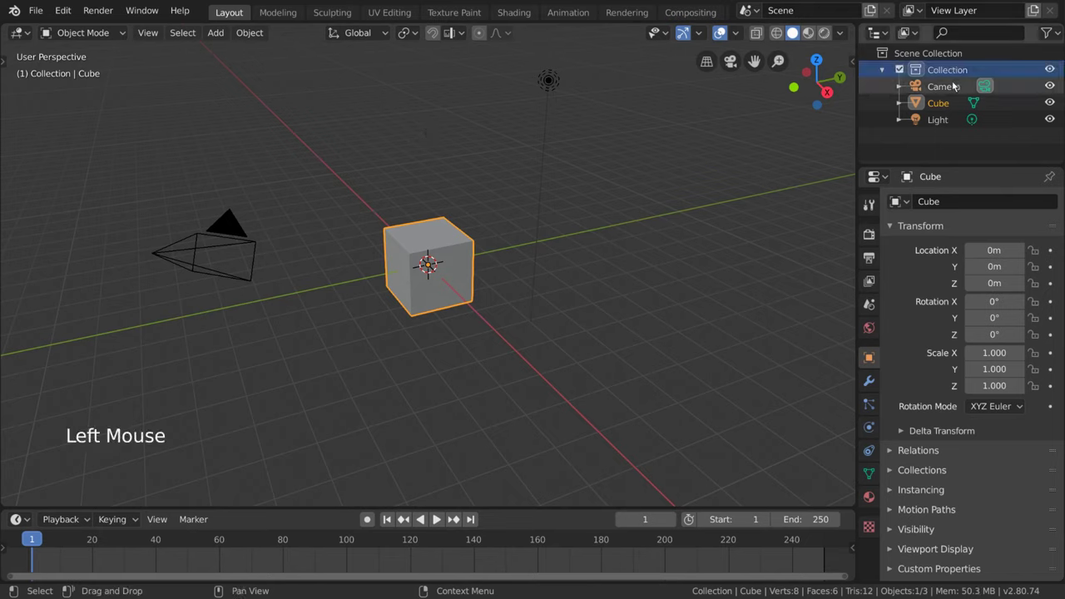
click(954, 87)
click(943, 103)
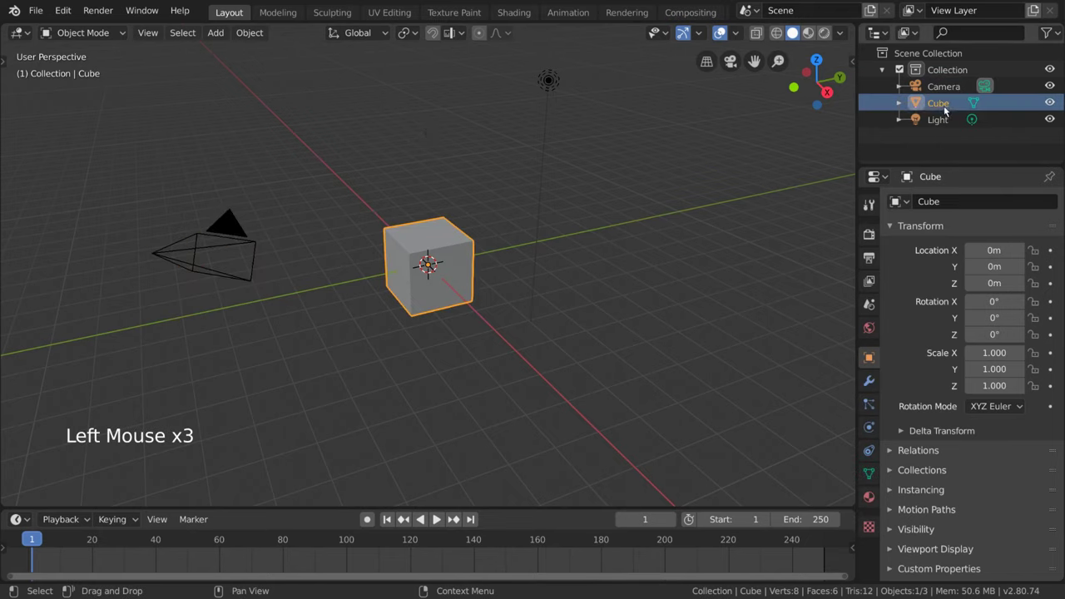
click(946, 122)
click(1050, 70)
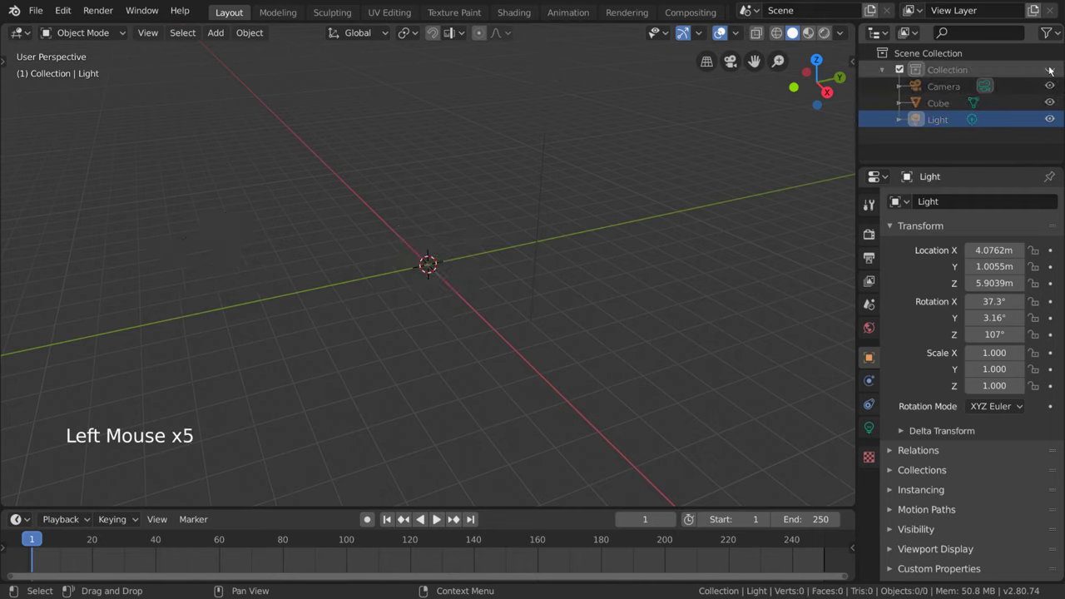
click(1049, 69)
click(945, 73)
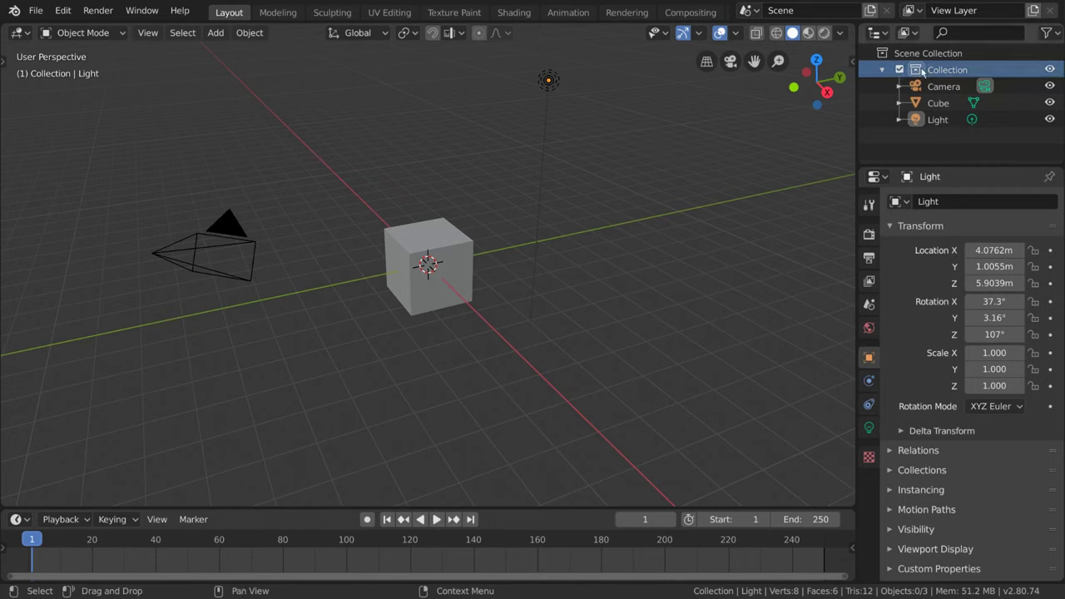
click(958, 55)
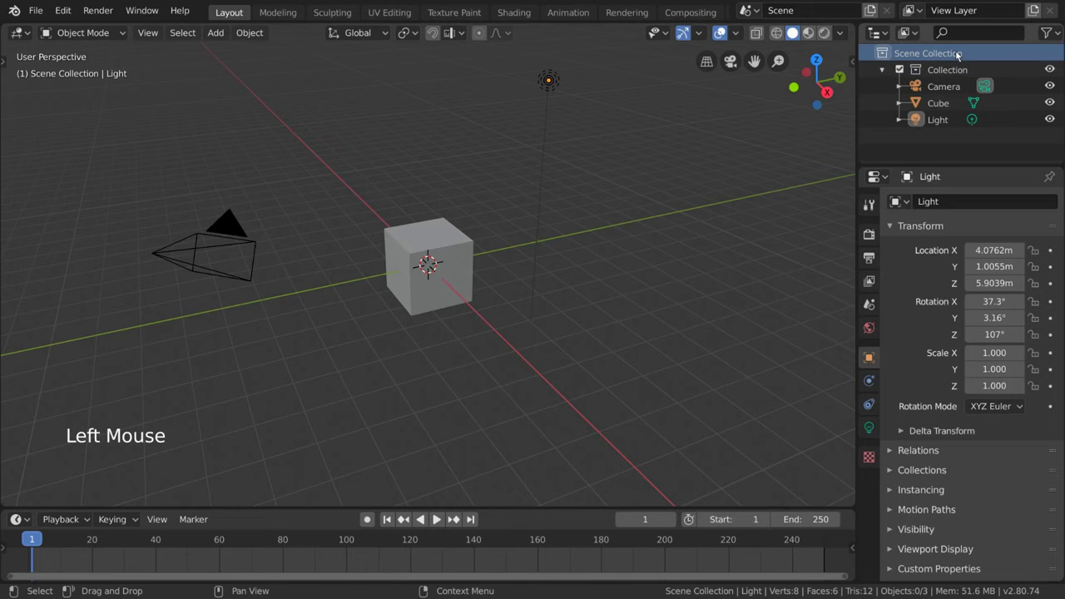
click(966, 68)
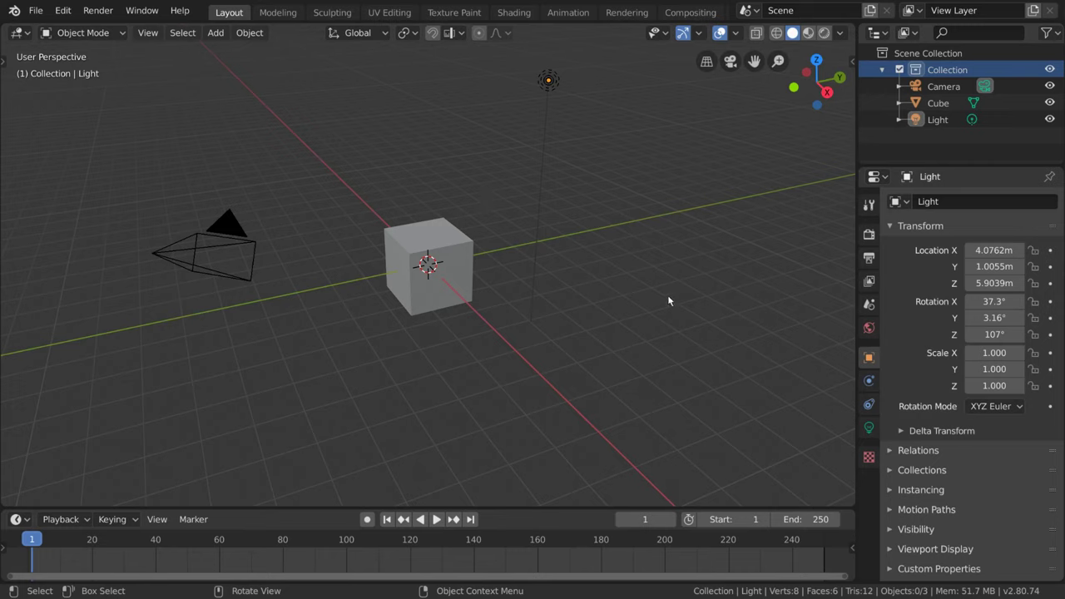
Scale the cube up to about 17 on every axis and add a Suzanne monkey mesh
click(467, 259)
key(s)
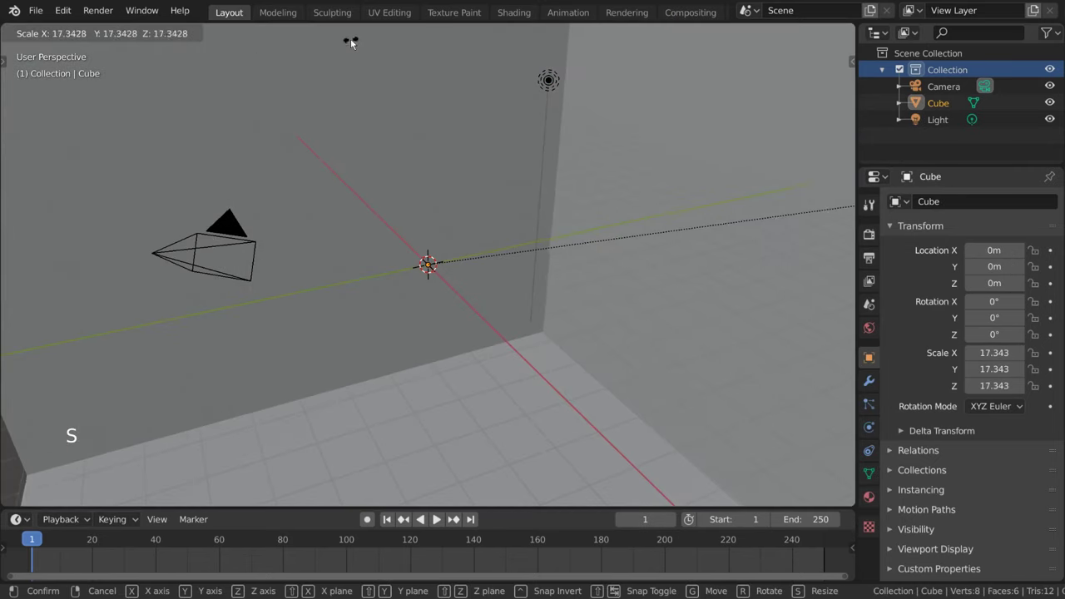
click(499, 143)
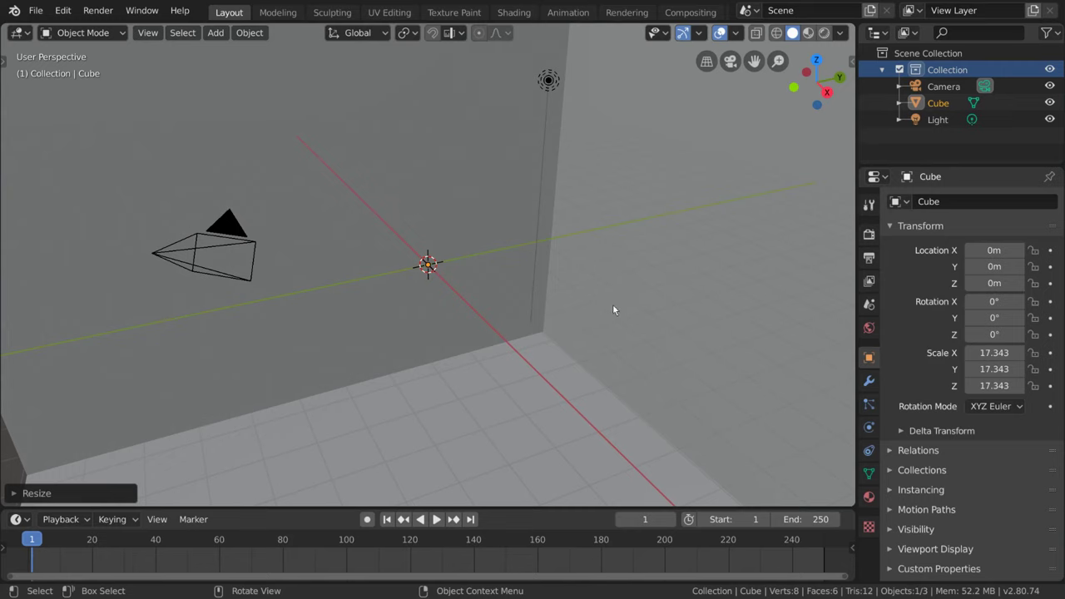
click(215, 33)
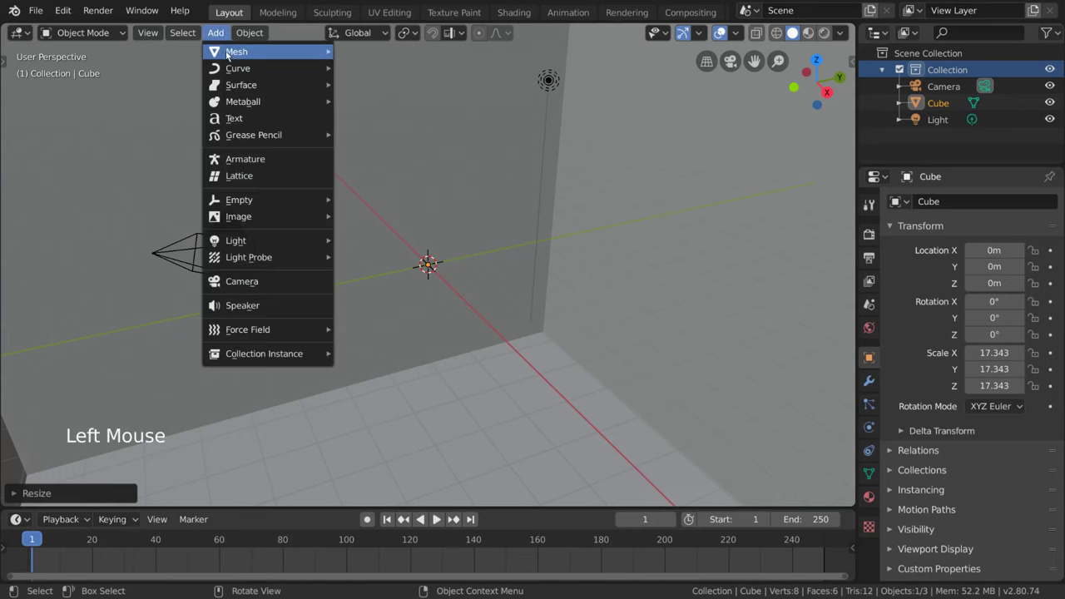
click(421, 209)
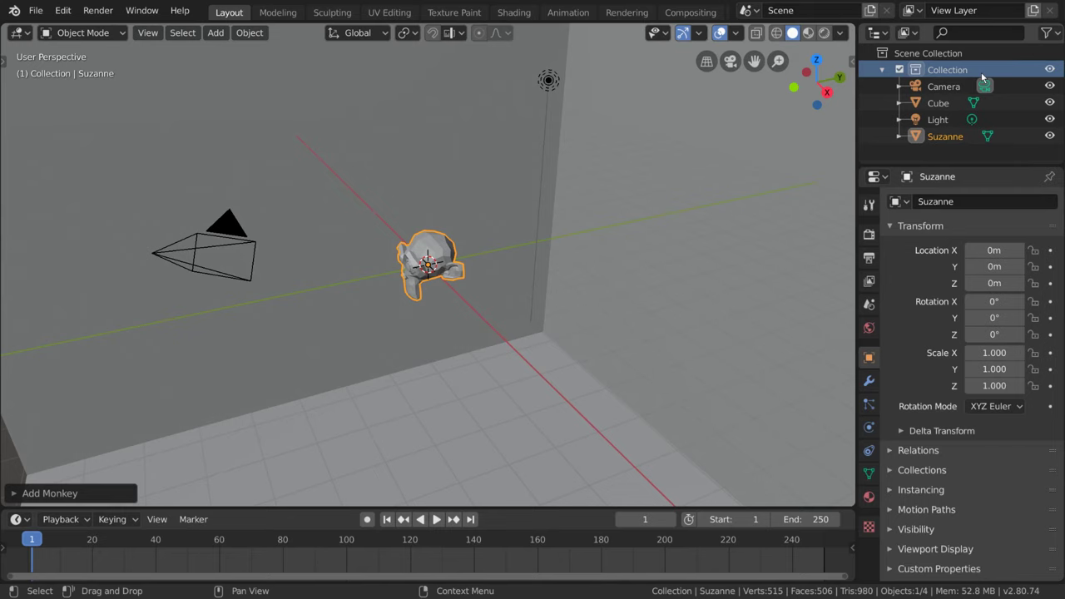
click(881, 69)
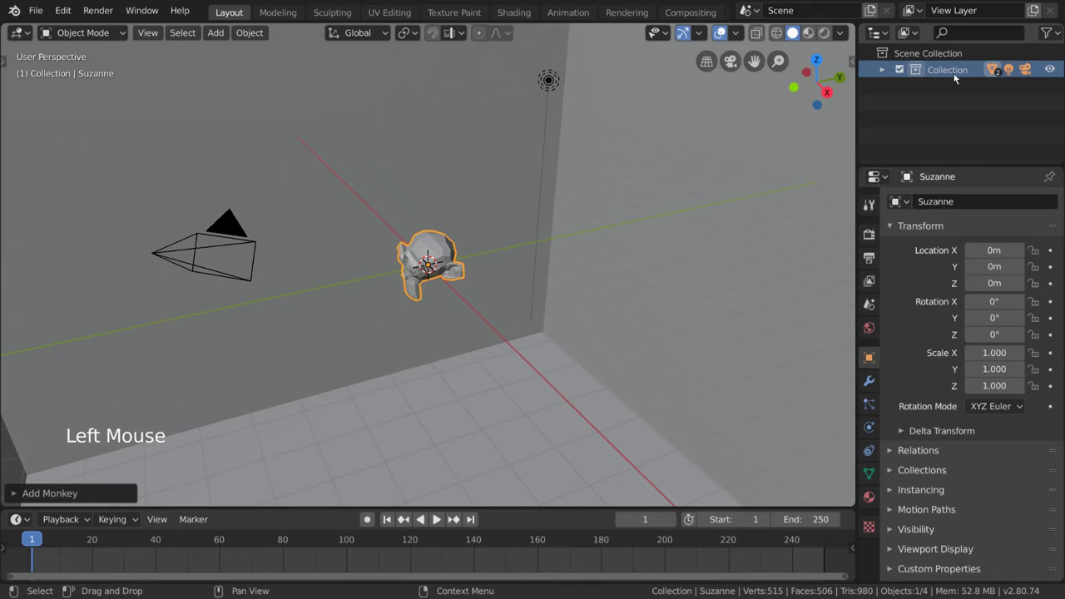
click(882, 71)
click(884, 72)
click(884, 73)
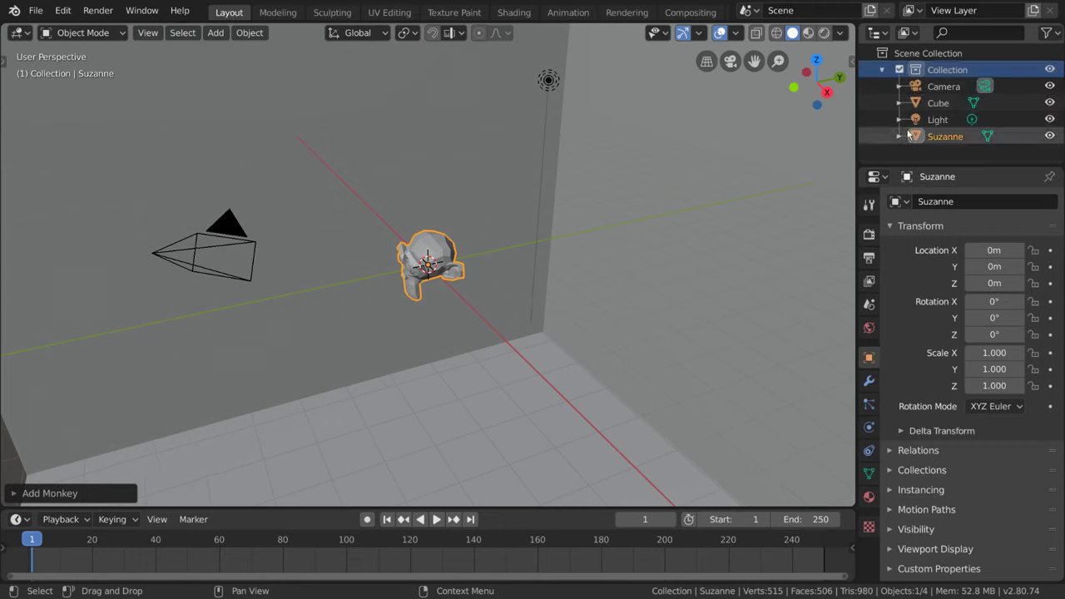
key(KP_Subtract)
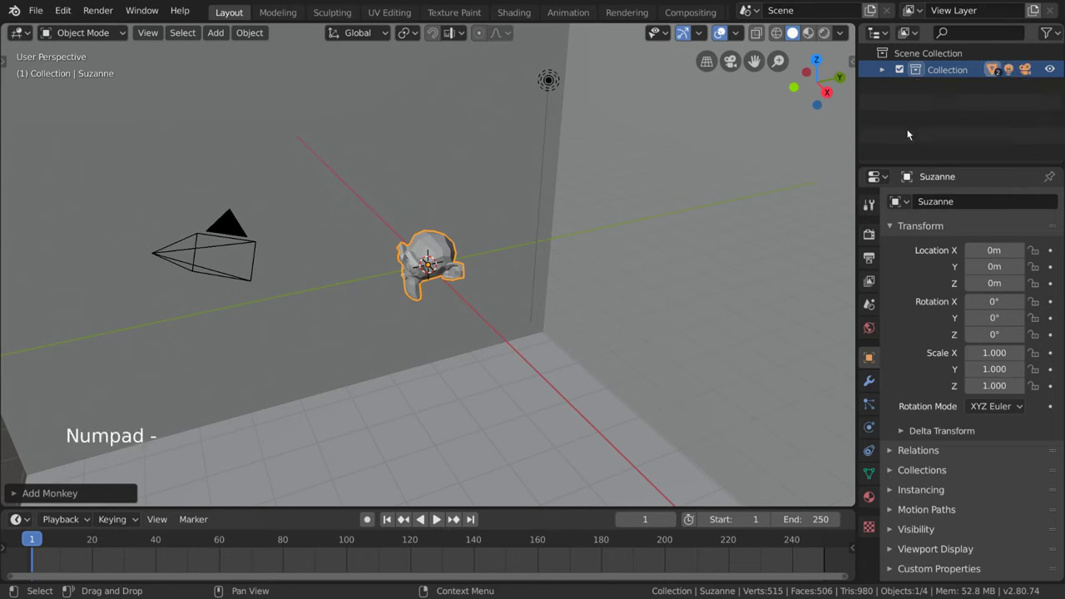
key(KP_Add)
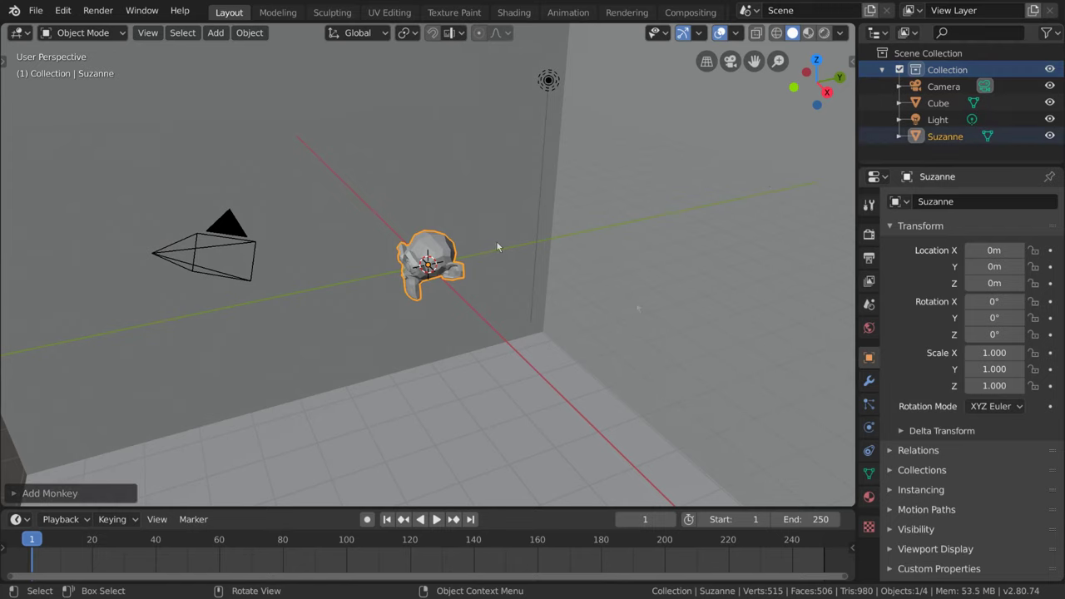
click(443, 251)
right_click(567, 296)
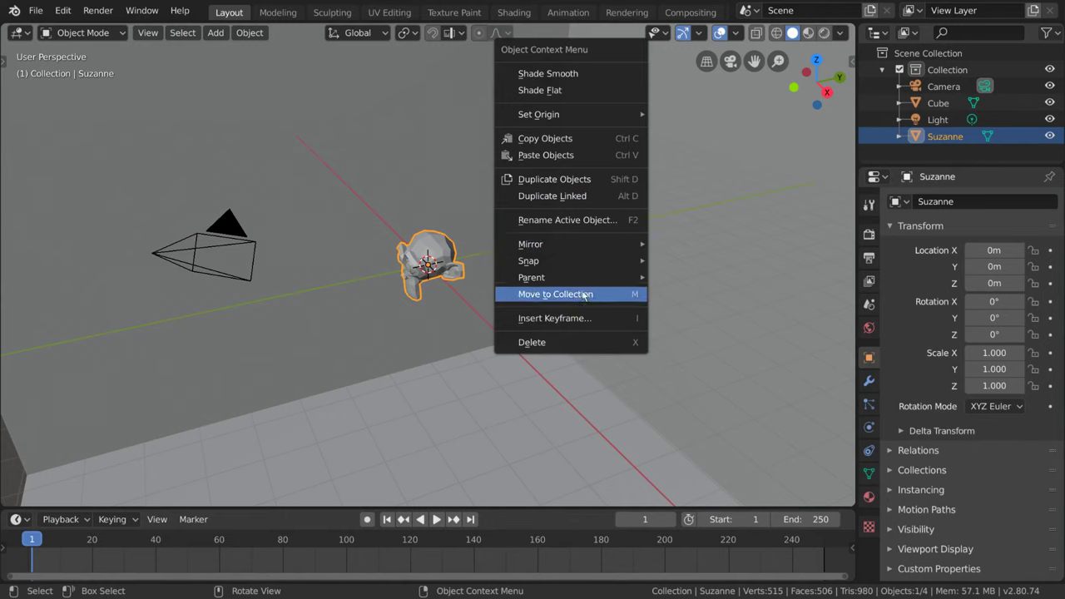
click(628, 295)
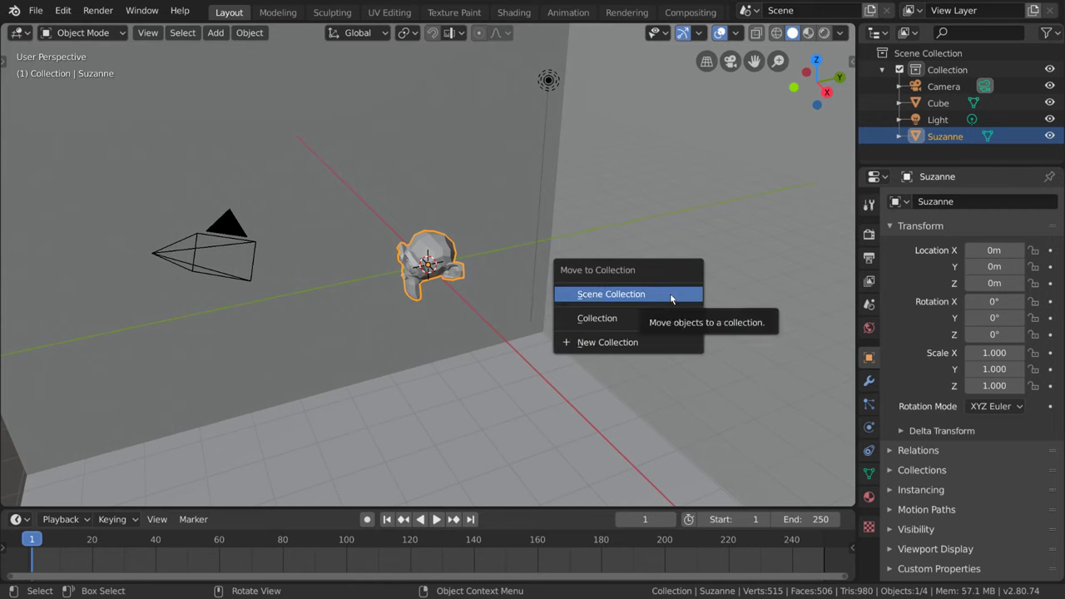
click(657, 296)
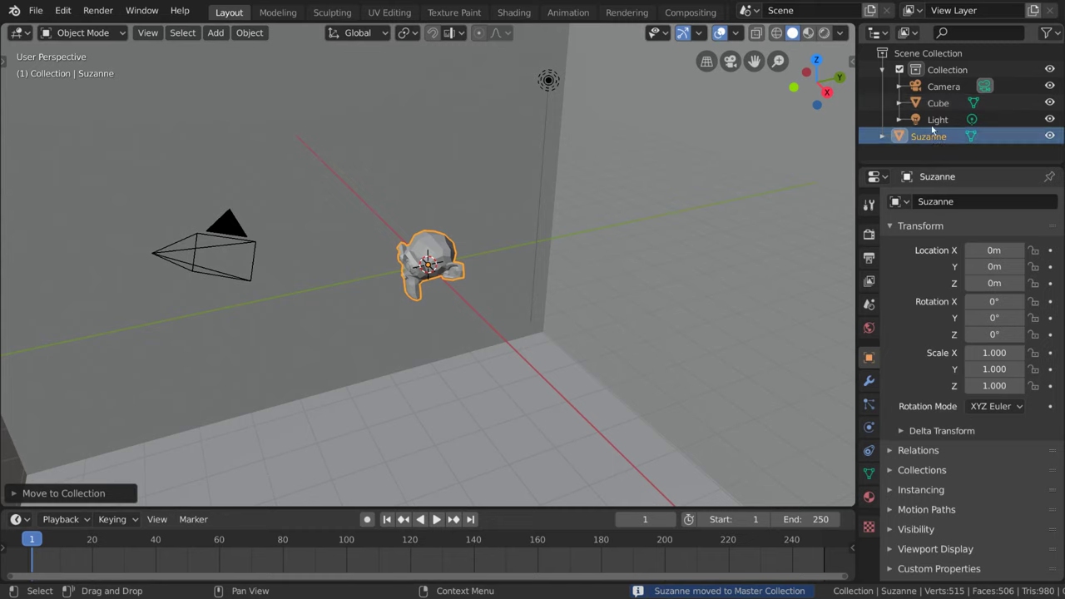
key(ctrl+z)
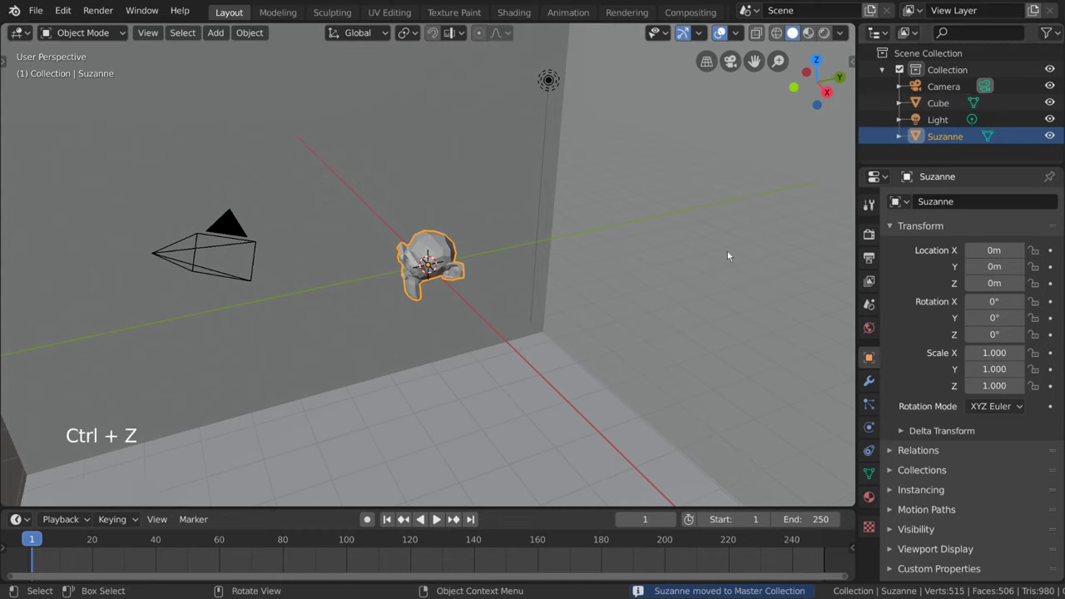
right_click(562, 258)
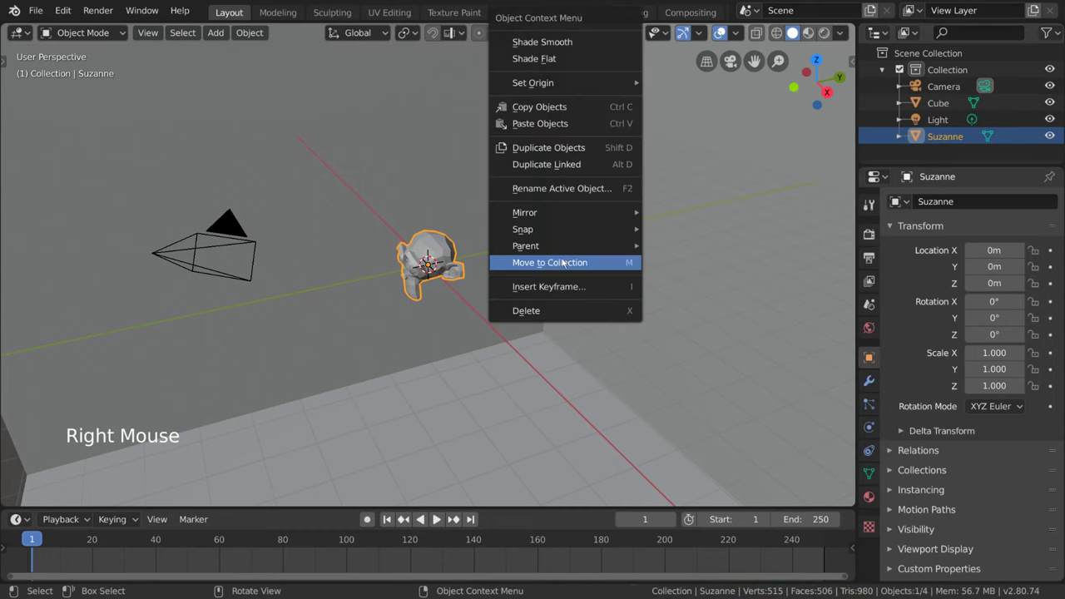
click(562, 261)
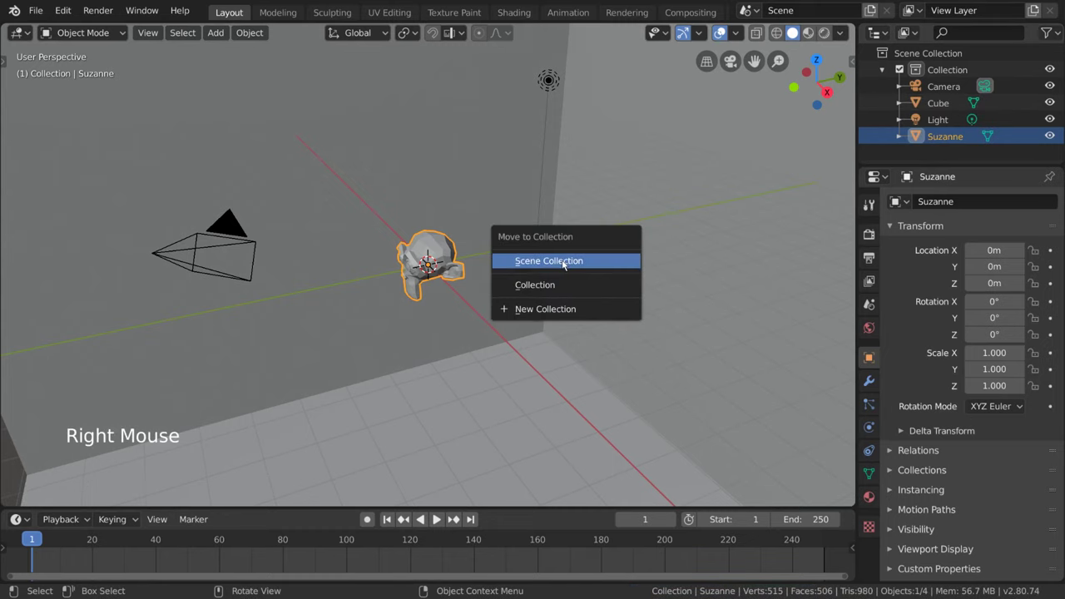
click(604, 285)
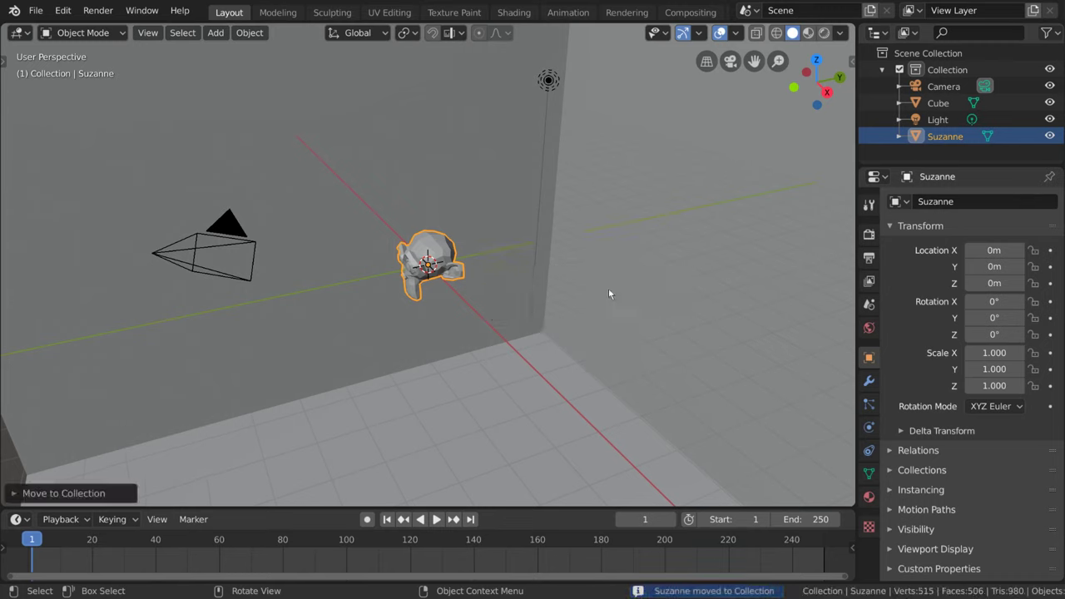
Create a new collection named 'Character' from Suzanne's Move to Collection menu and make it active
right_click(547, 288)
click(547, 286)
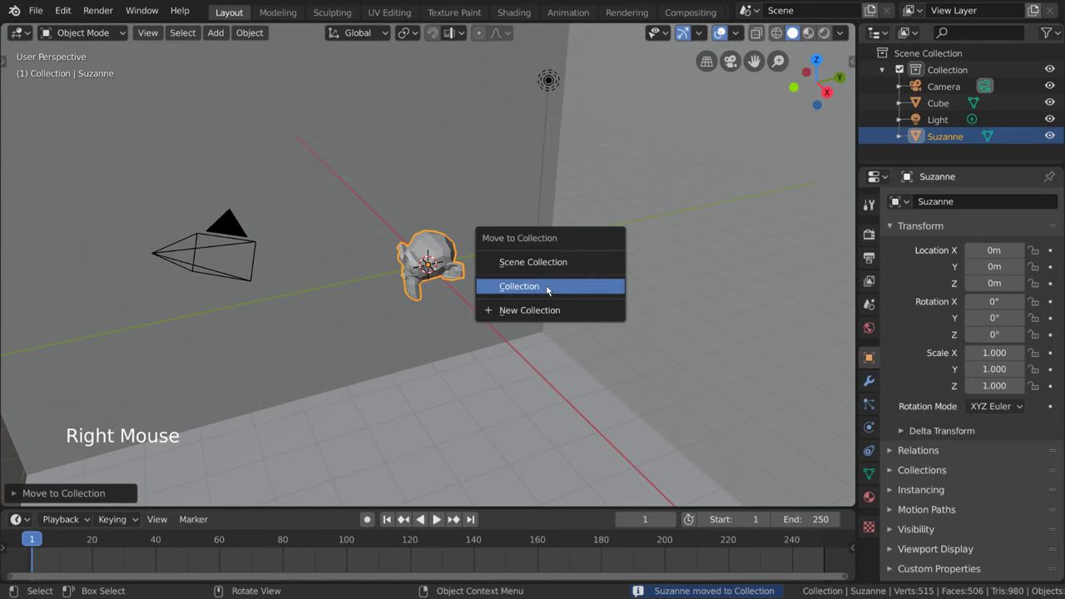
click(607, 315)
text(Ch)
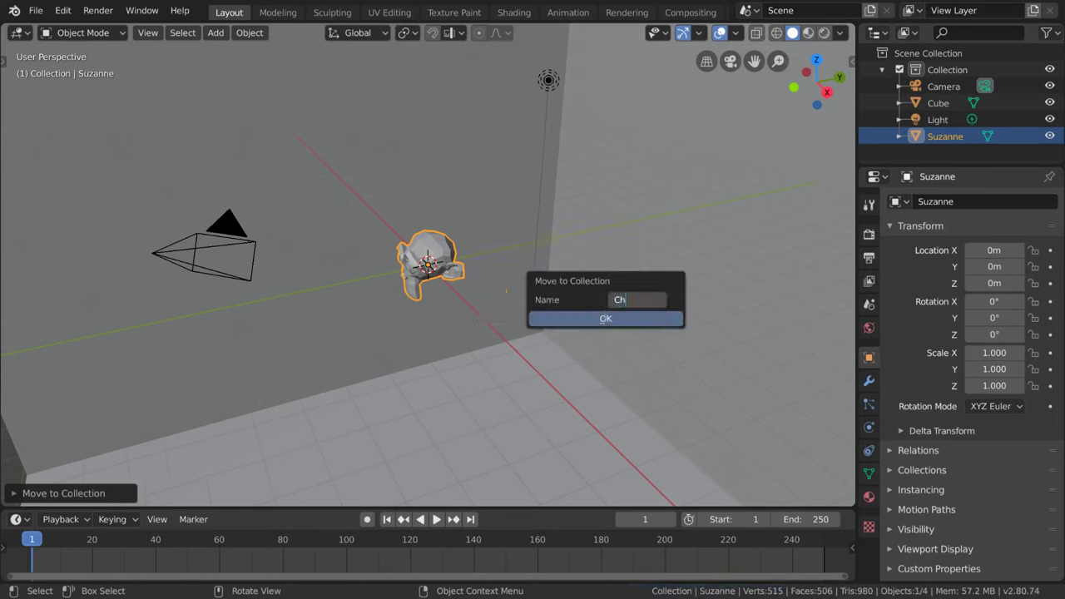
text(aracter)
key(Return)
key(Return)
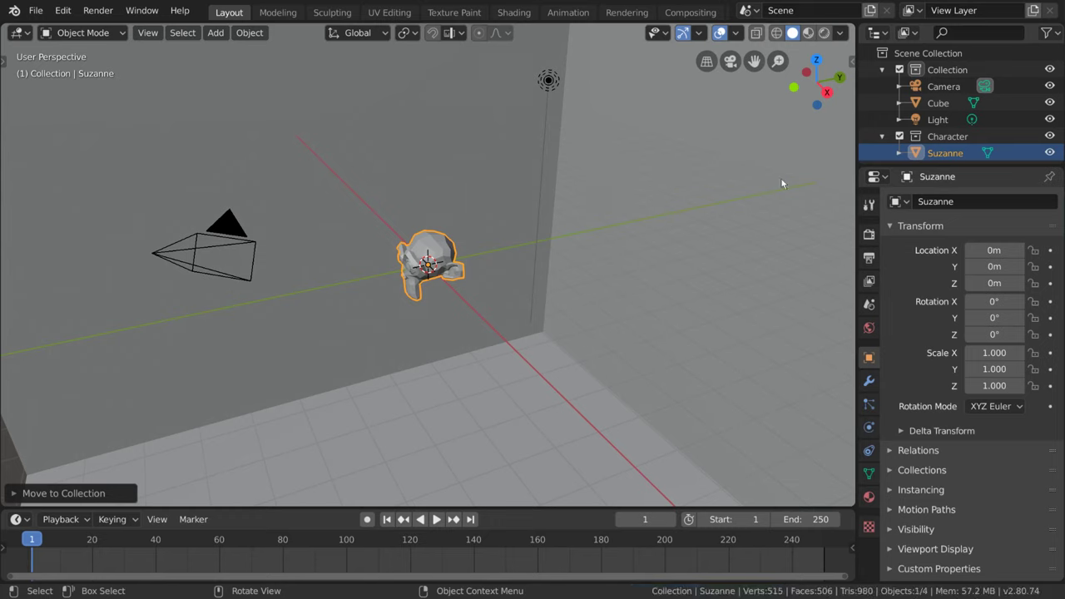
scroll(957, 146, down, 3)
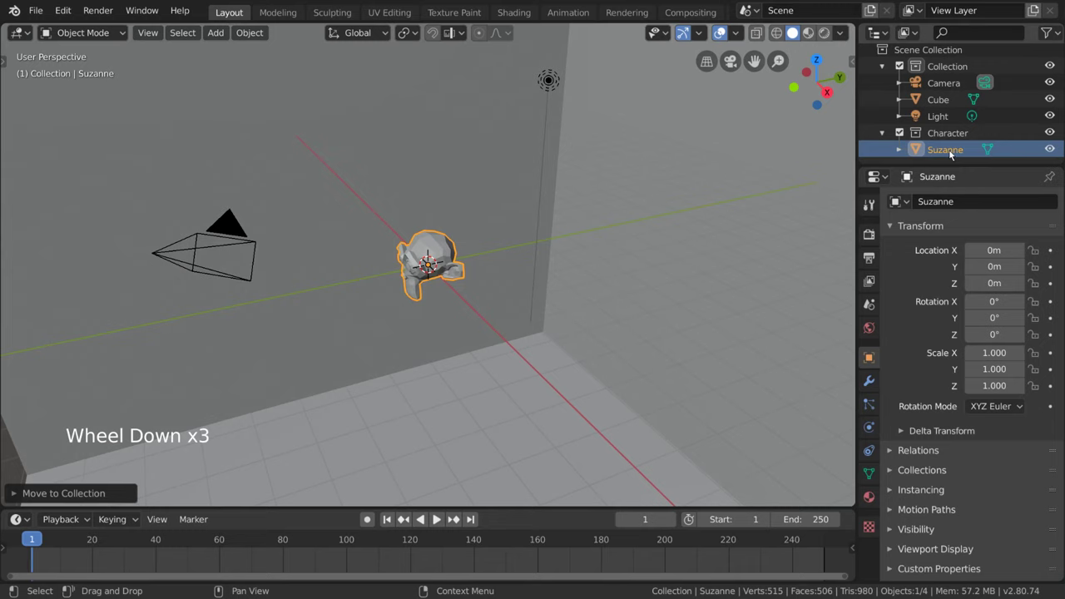
click(948, 134)
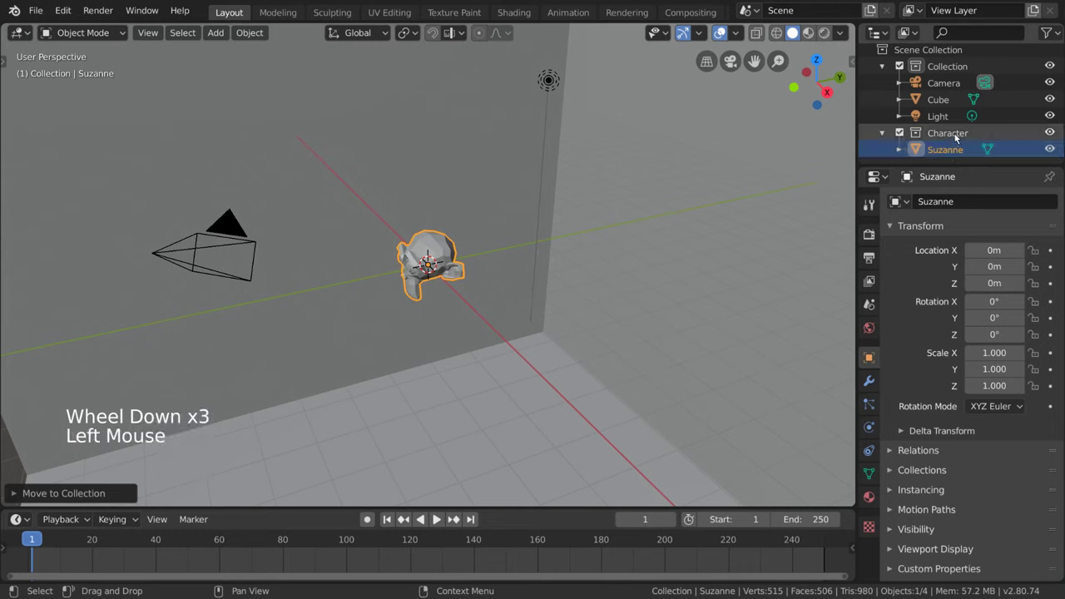
click(1050, 134)
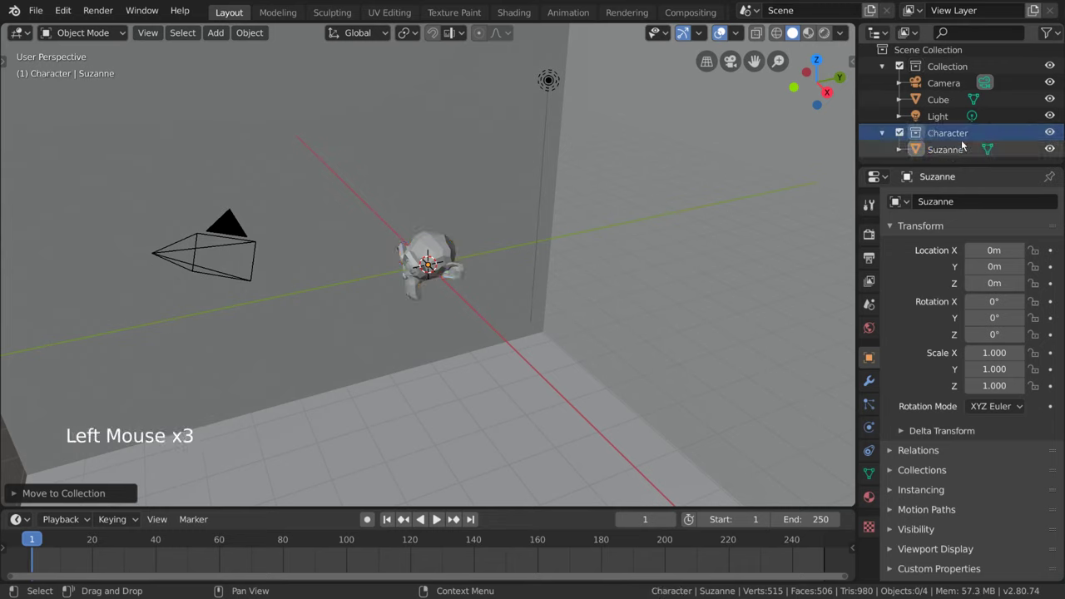
Move Suzanne into the Character collection with the M shortcut
click(447, 252)
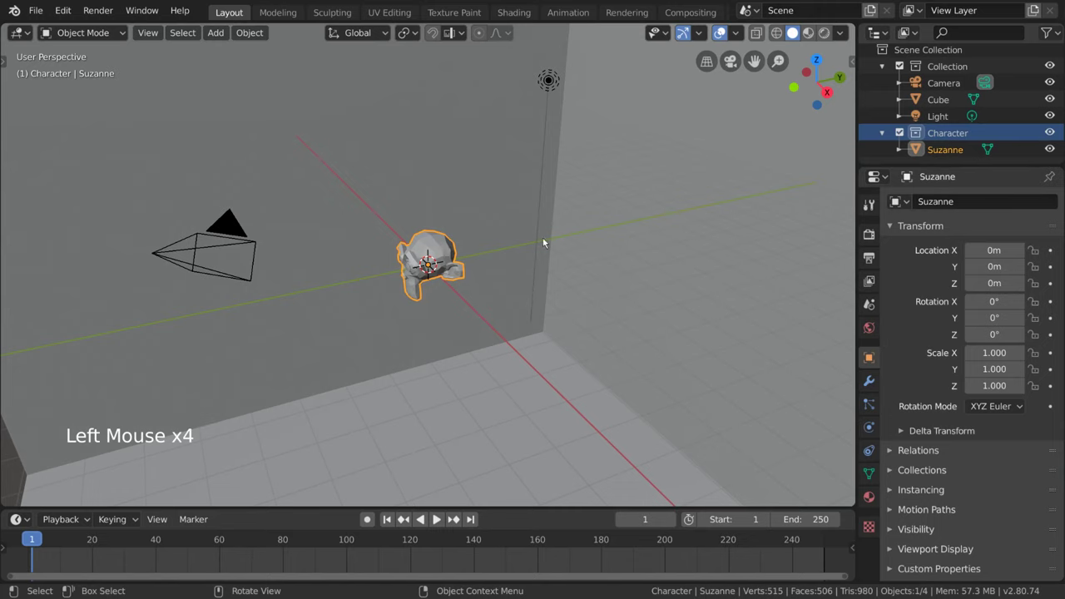
key(m)
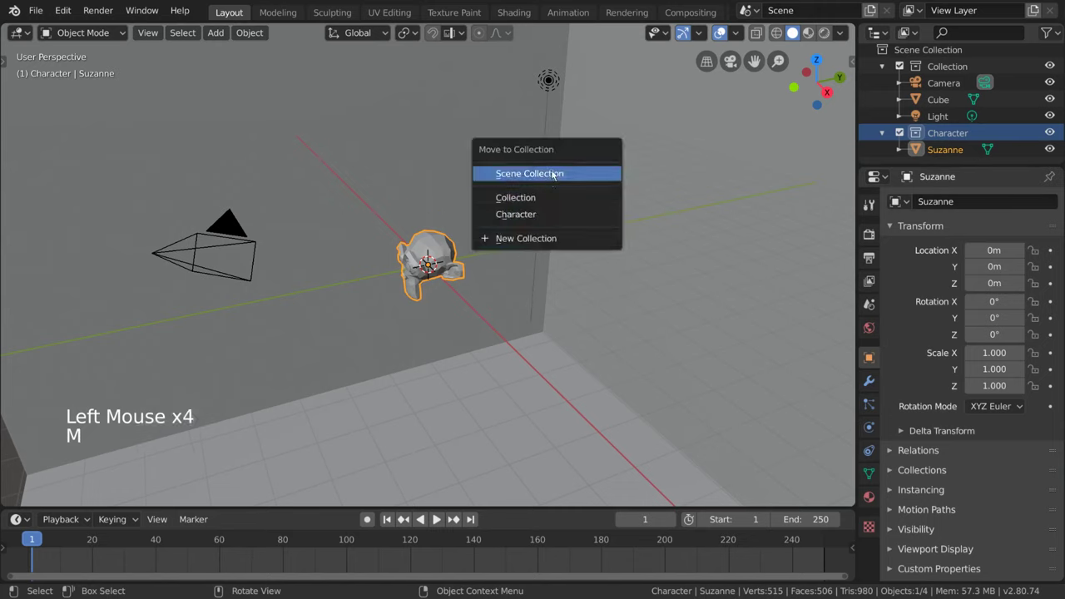
click(548, 215)
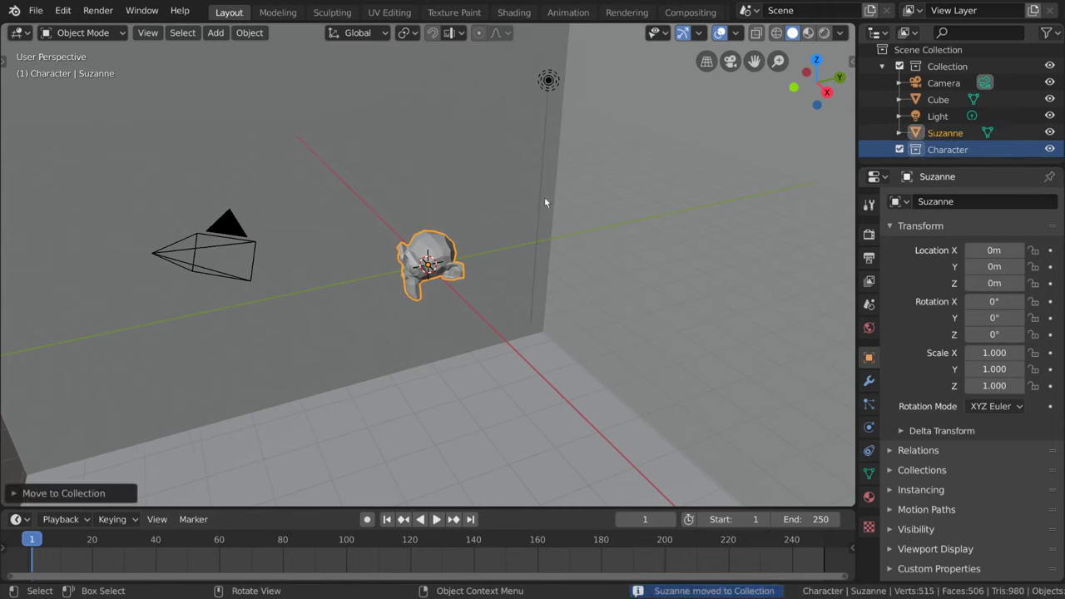
key(m)
click(549, 214)
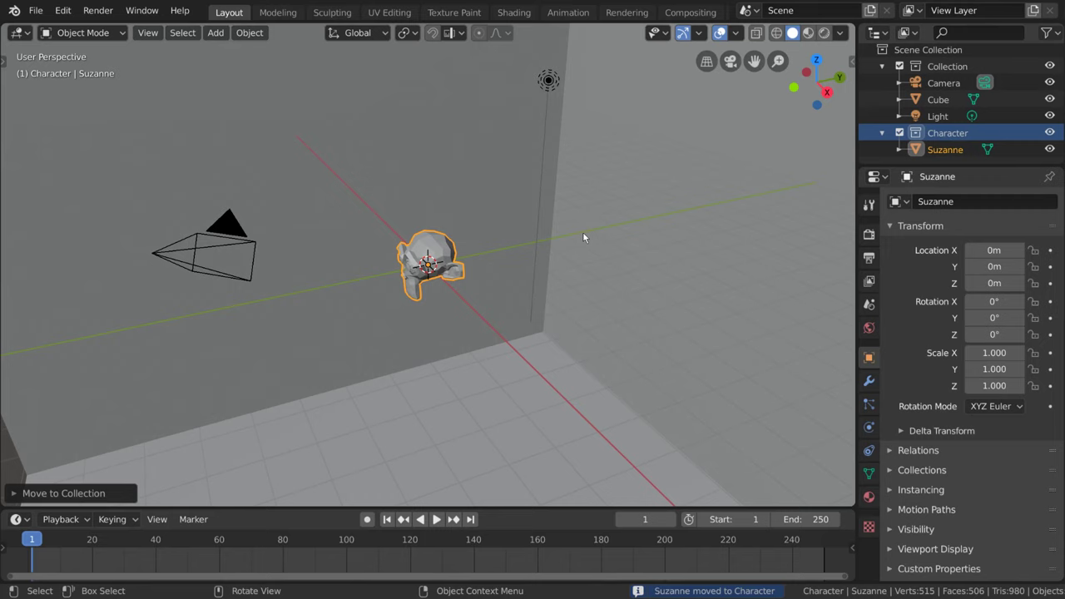
Add a new collection, Collection 3, from the outliner's context menu and select it
scroll(1007, 111, down, 3)
scroll(1007, 111, down, 1)
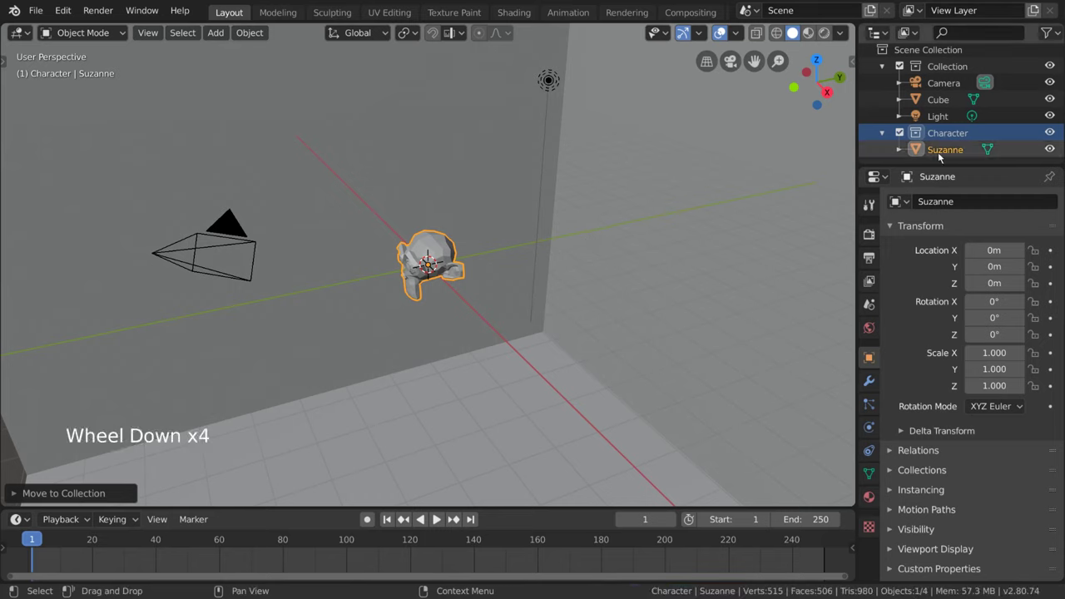
right_click(893, 159)
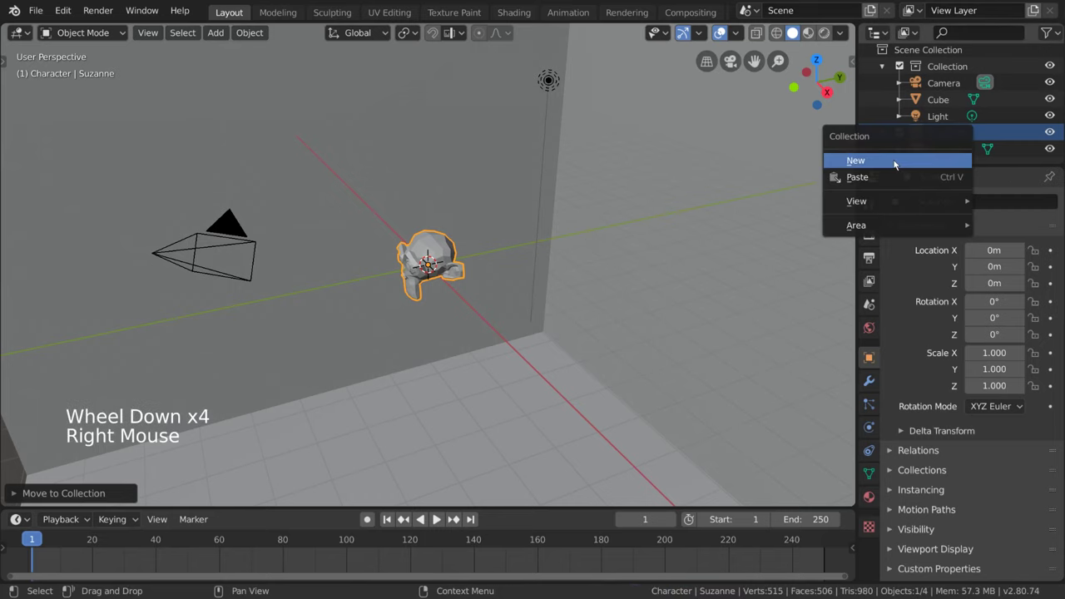
click(895, 160)
scroll(951, 116, down, 2)
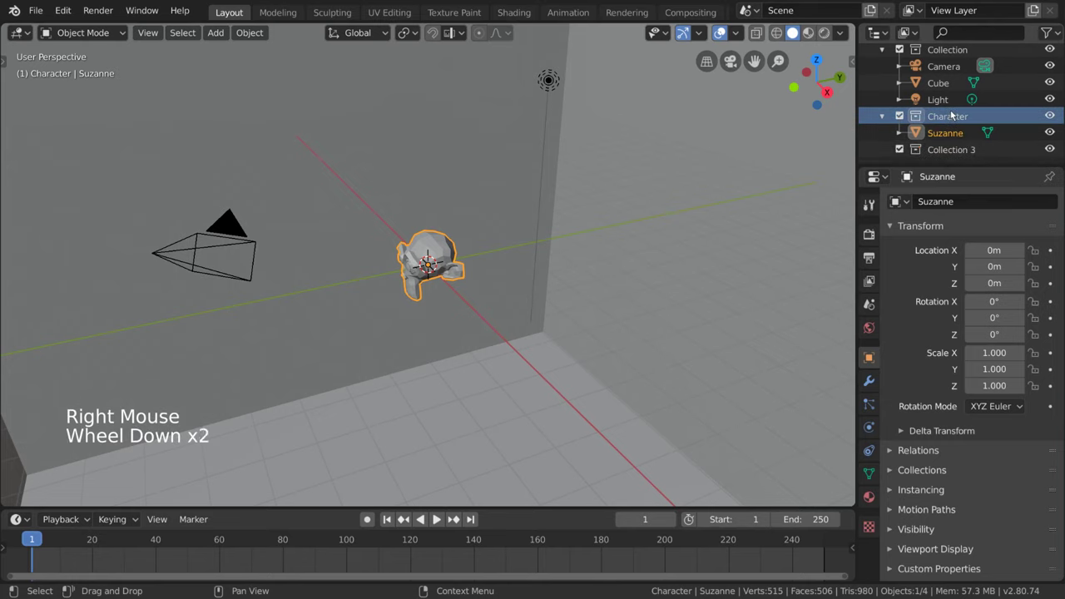
scroll(951, 116, down, 2)
click(964, 151)
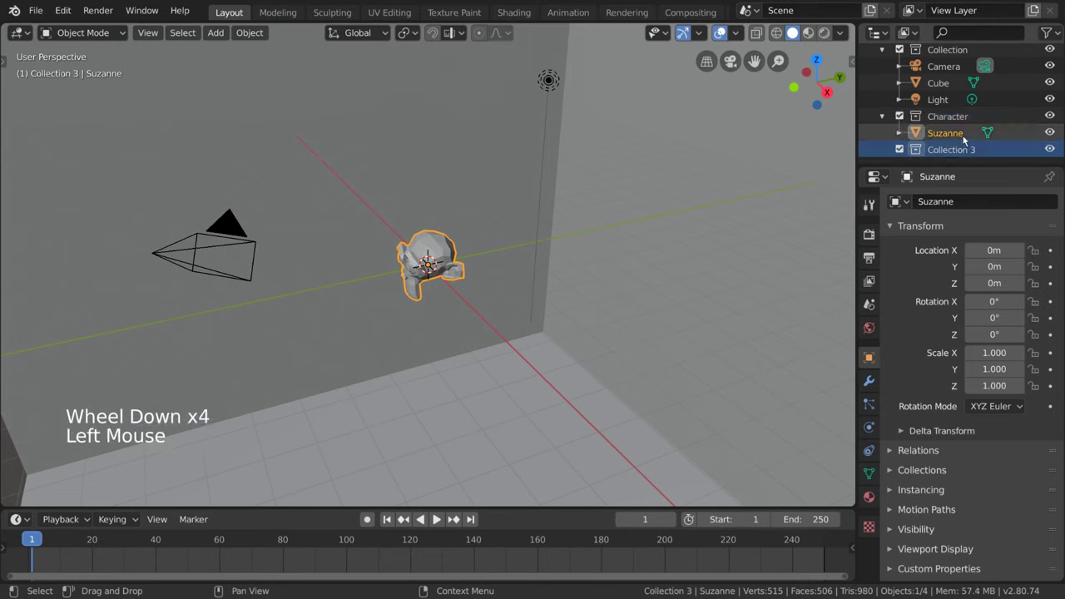
Create a nested collection, Character 1, inside the Character collection
scroll(957, 117, up, 2)
scroll(944, 83, up, 2)
click(939, 54)
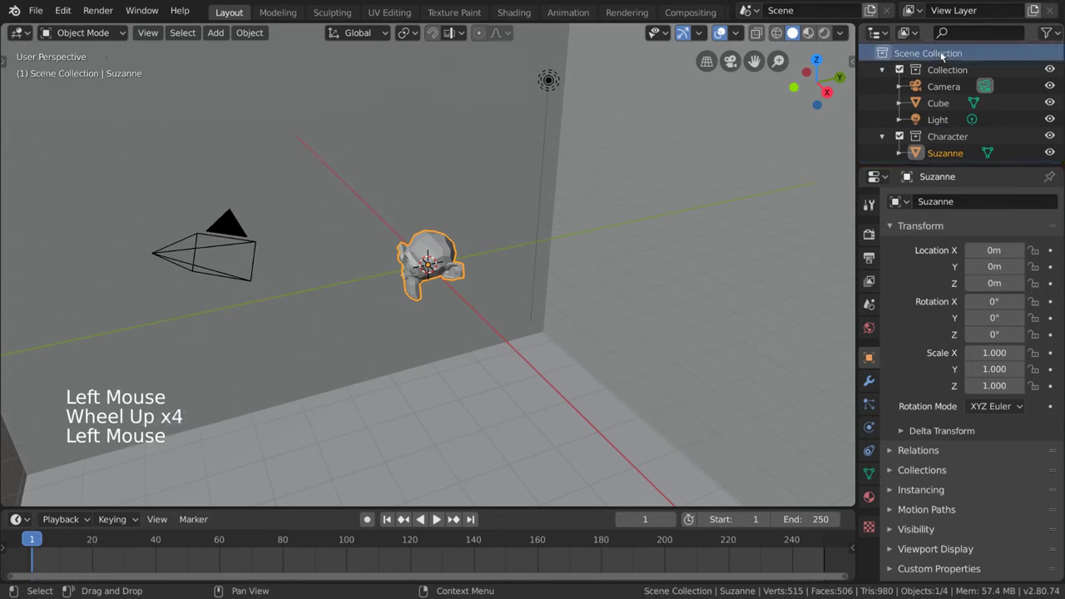
scroll(942, 56, down, 1)
scroll(943, 84, down, 1)
click(942, 118)
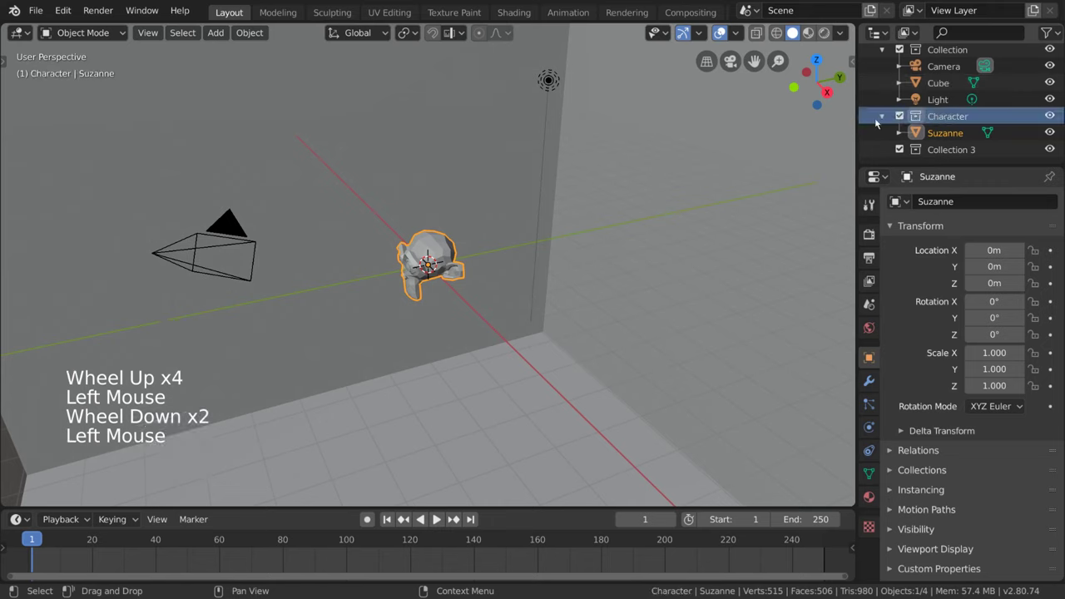
right_click(961, 117)
click(965, 121)
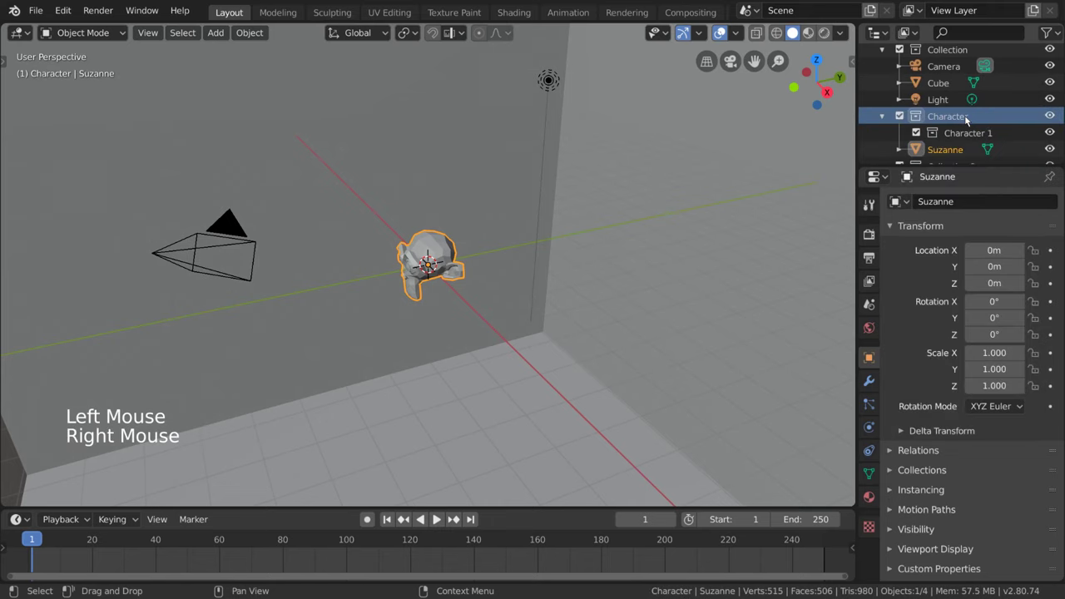
click(969, 133)
Add two more collections with the C shortcut
scroll(1003, 132, down, 1)
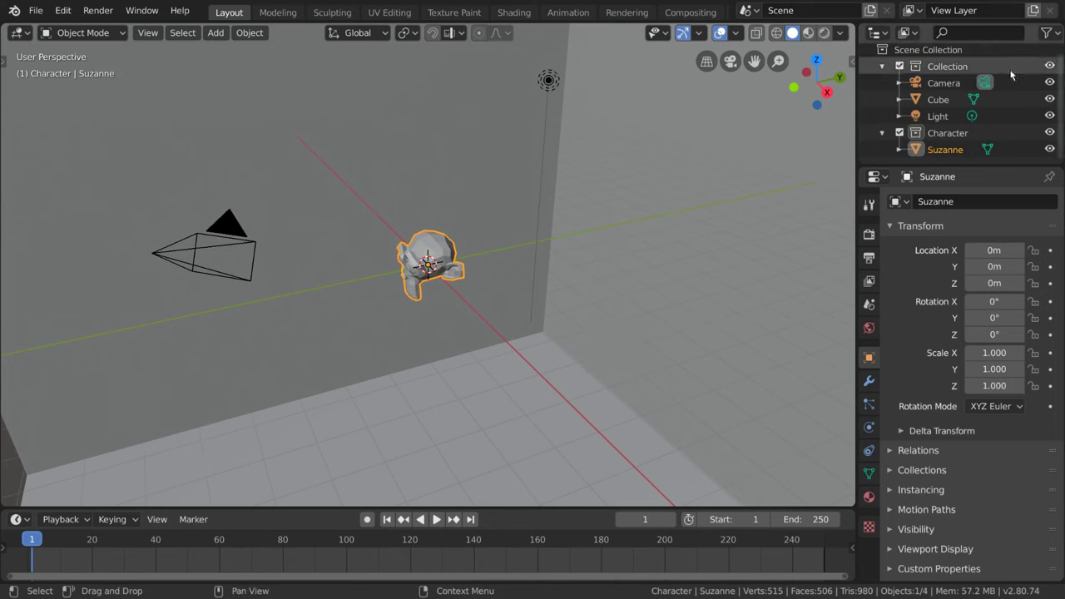
key(c)
scroll(1007, 87, down, 2)
scroll(1006, 87, down, 2)
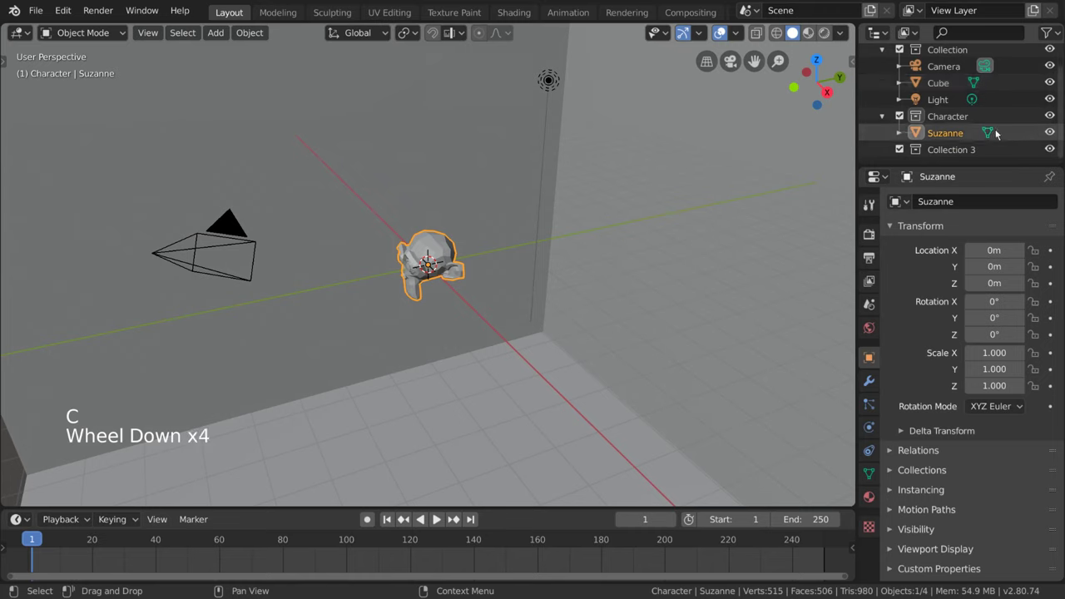
key(c)
scroll(977, 147, down, 3)
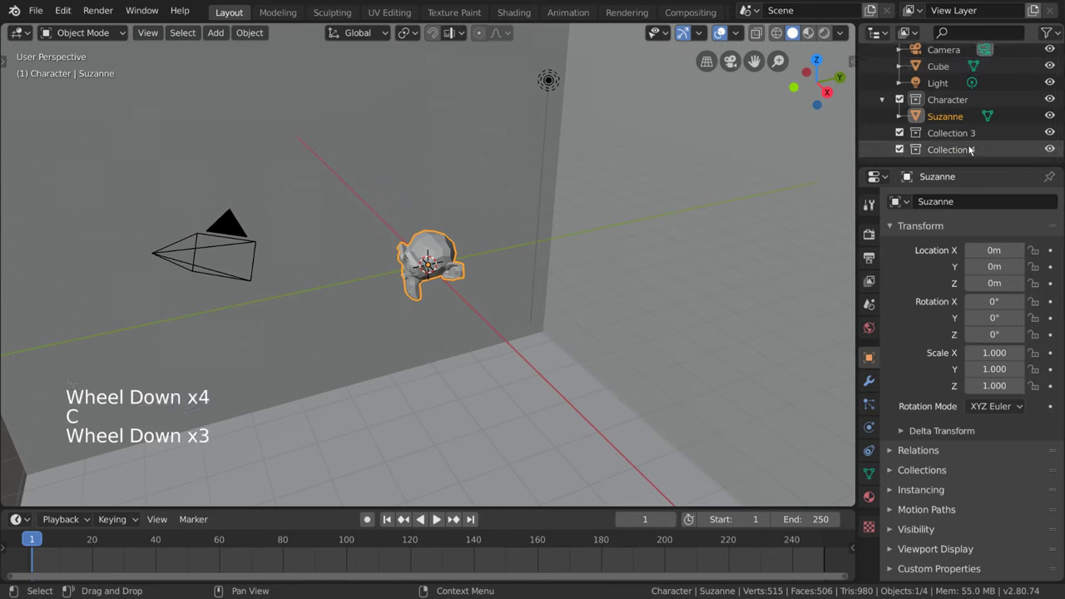
scroll(972, 144, down, 1)
Select Character and add several more child collections inside it with C
click(953, 101)
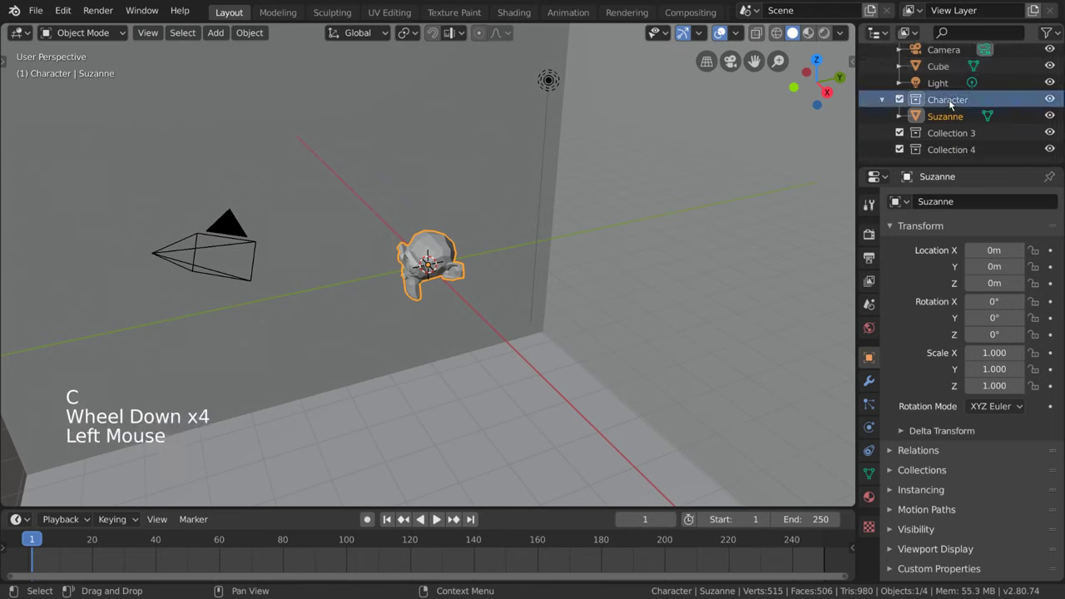
key(c)
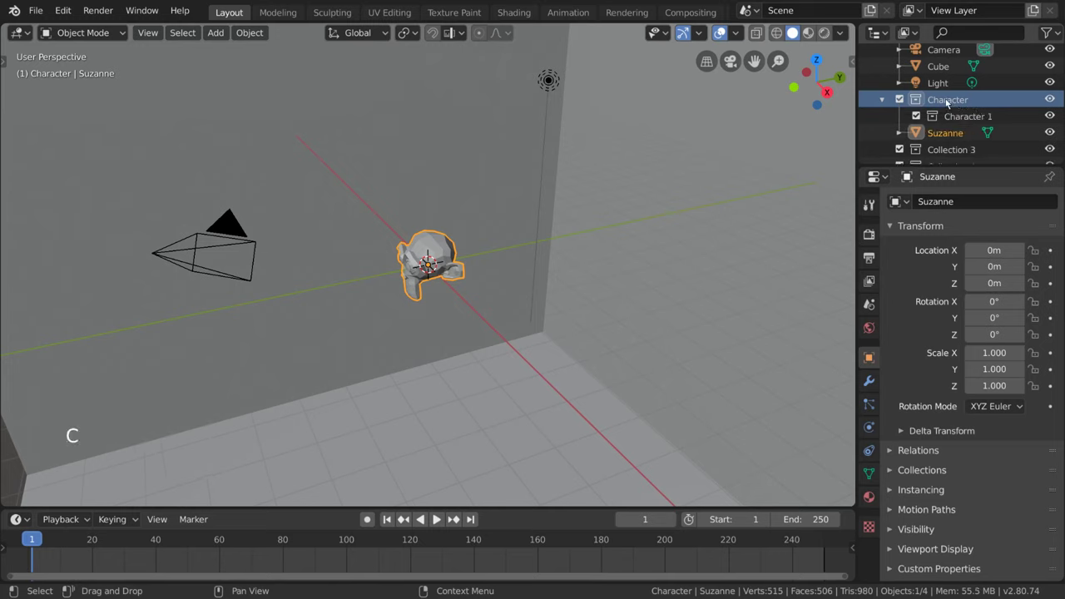
key(c)
key(c)
key(c)
key(c)
key(c)
key(c)
key(c)
key(c)
key(c)
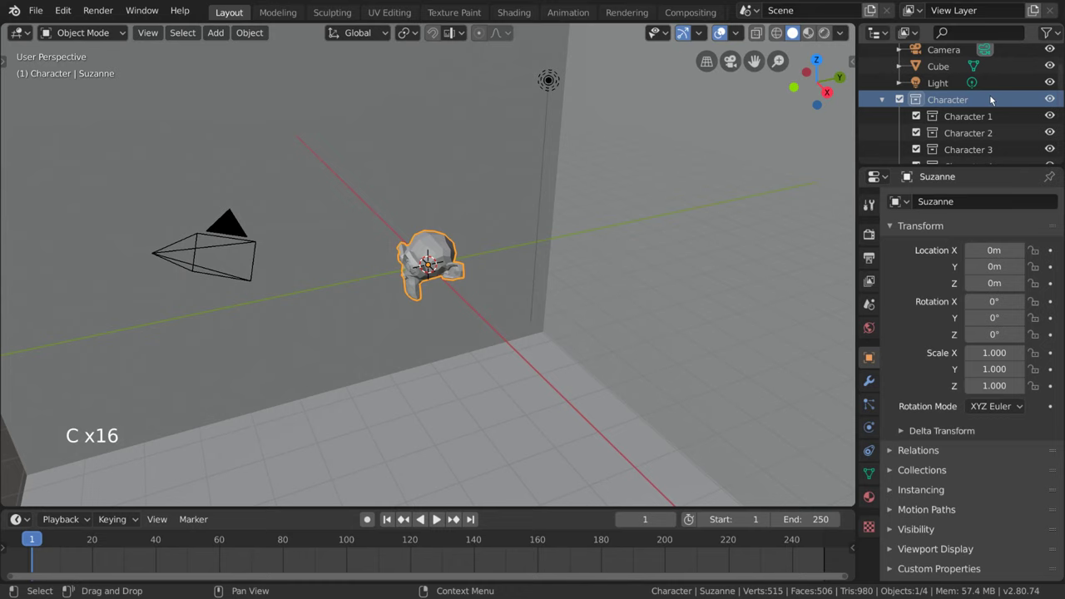
key(c)
key(c)
scroll(989, 98, down, 2)
scroll(990, 98, down, 4)
scroll(990, 98, down, 7)
key(c)
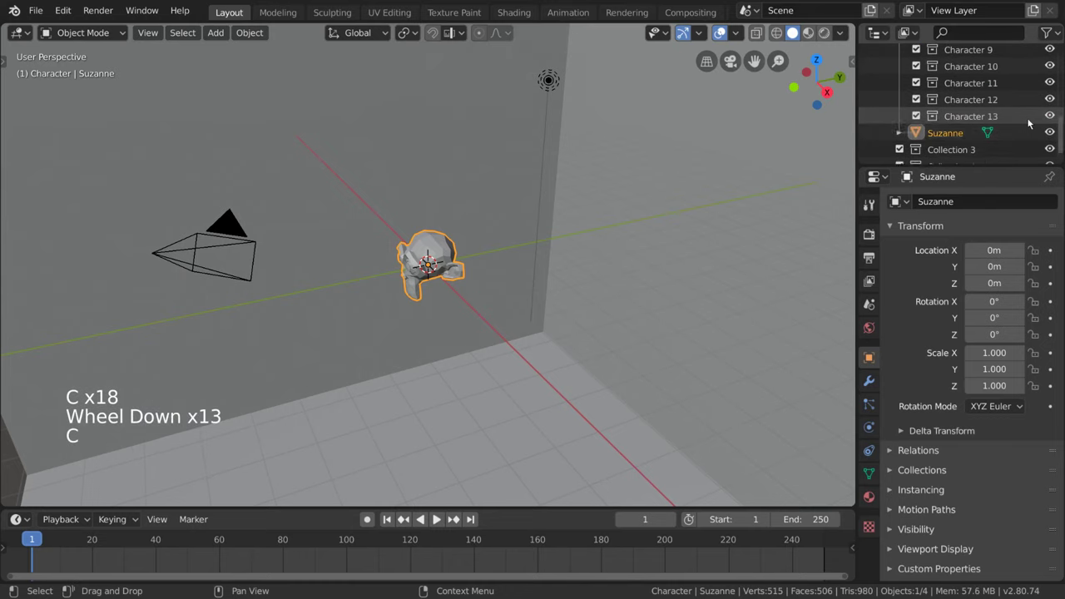
key(c)
key(c)
key(c)
scroll(1019, 124, down, 5)
scroll(1019, 124, down, 1)
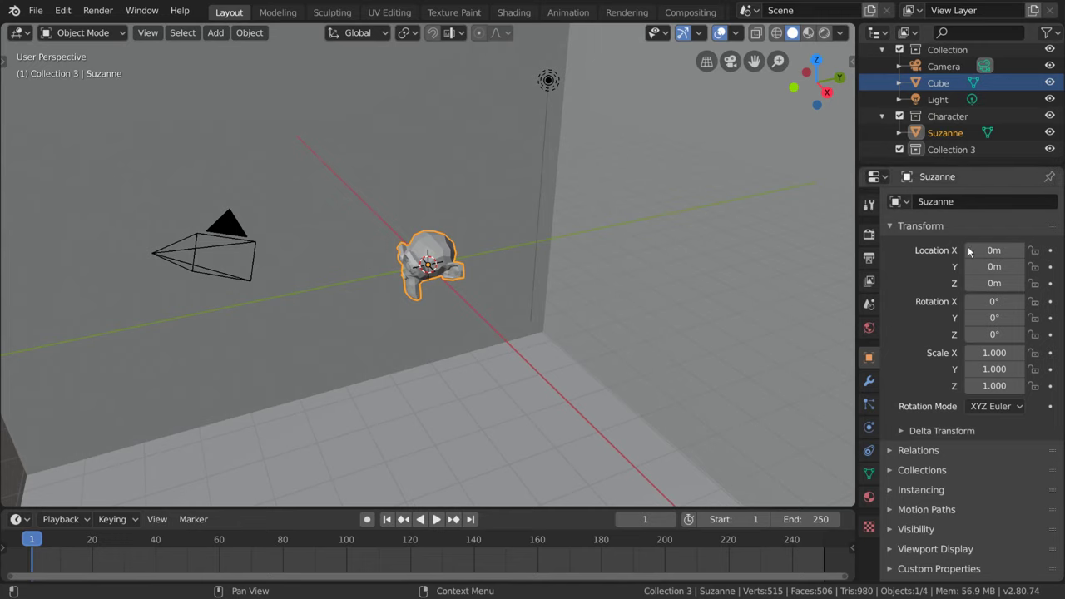
Rename Collection 3 to 'BG'
double_click(953, 150)
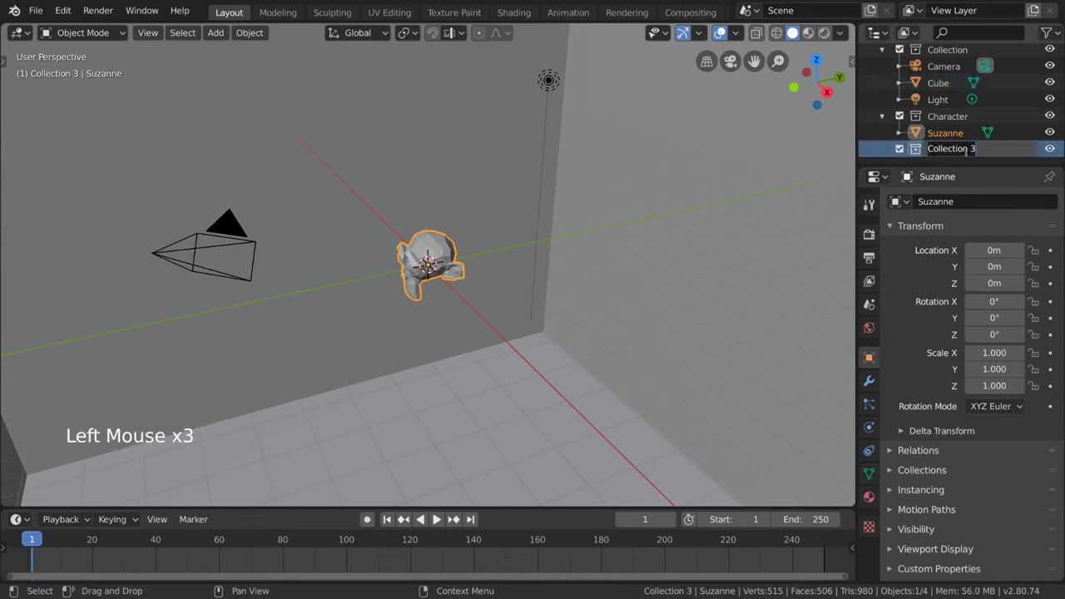
ctrl+click(959, 148)
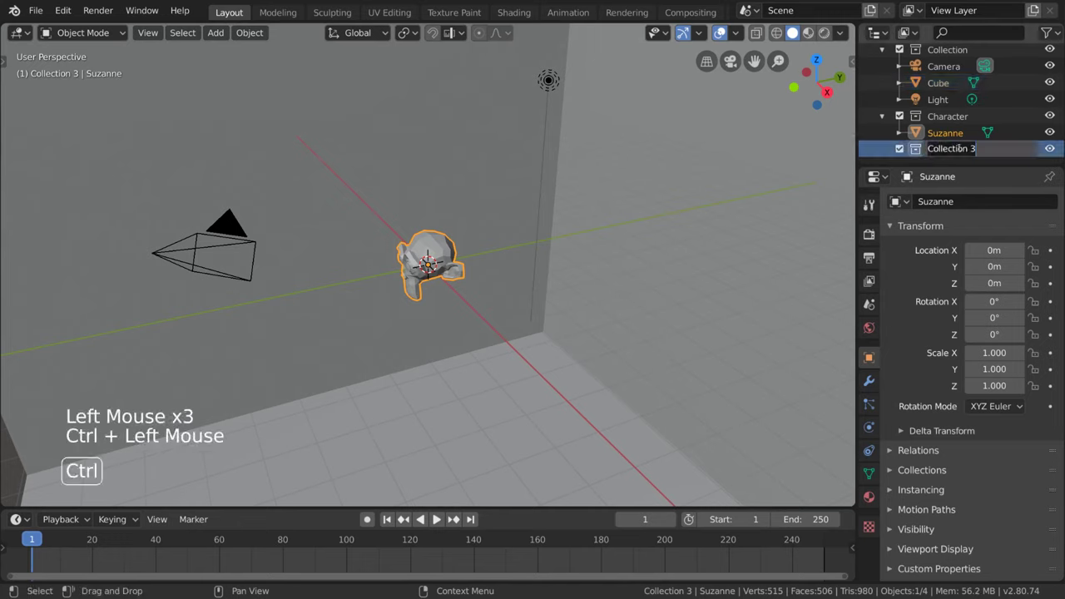
text(BG)
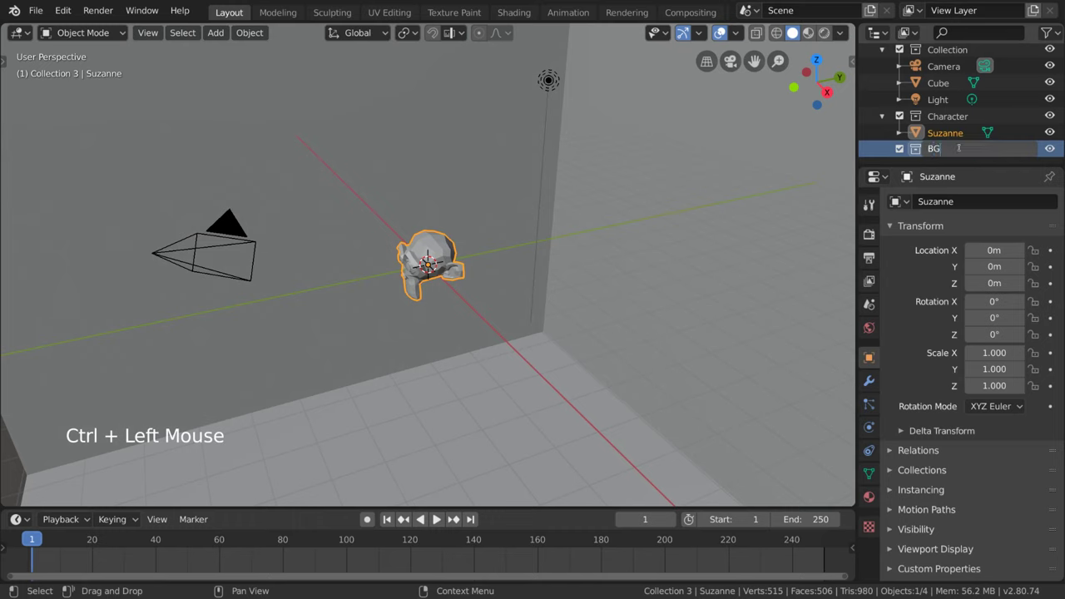
key(Return)
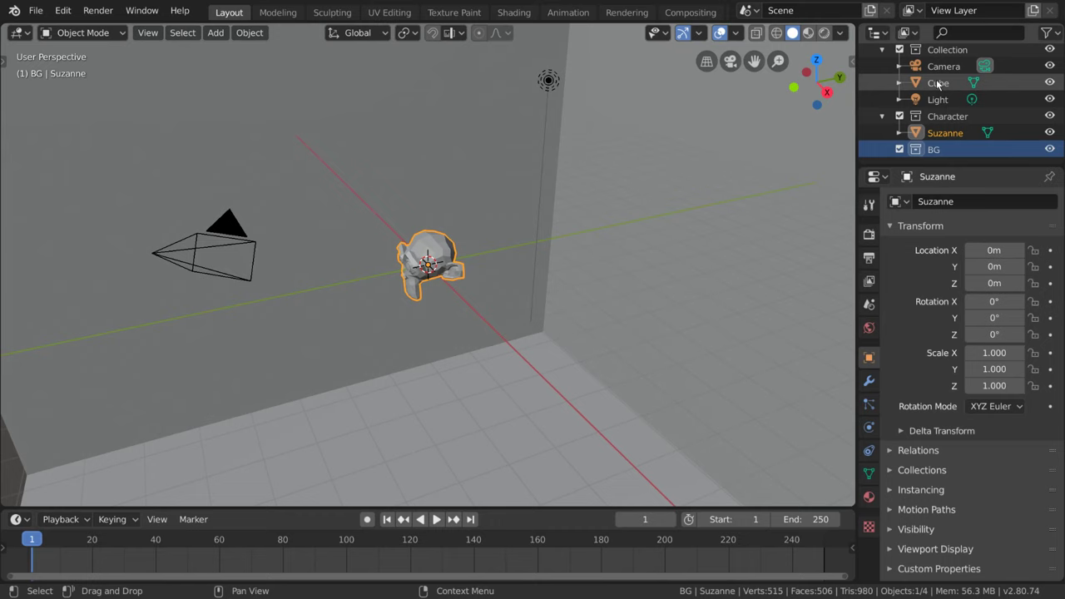
Move the Cube into BG with M, then undo so it stays in Collection
click(696, 220)
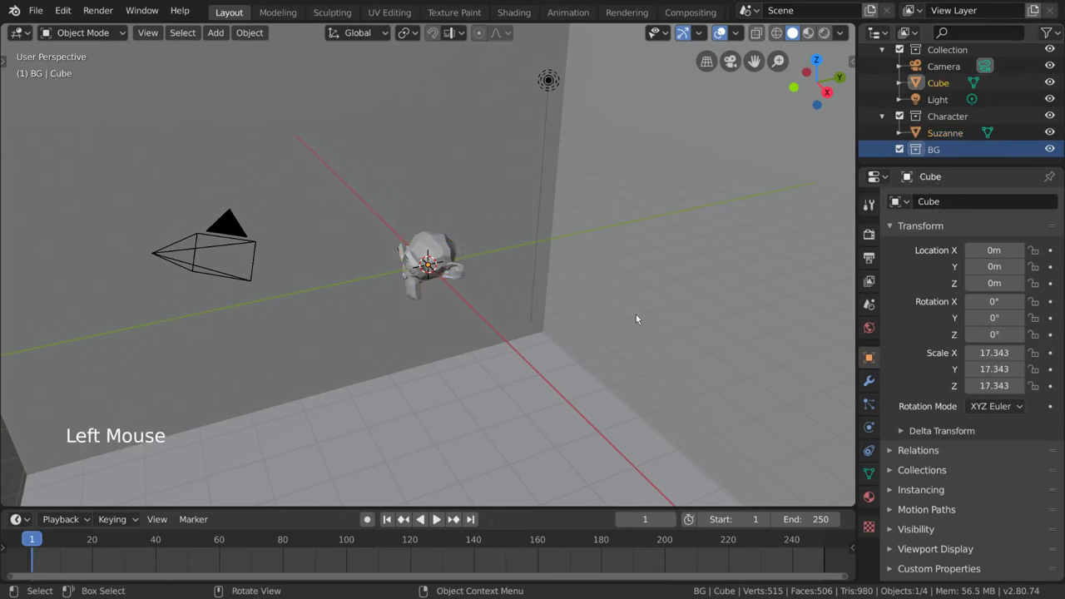
key(m)
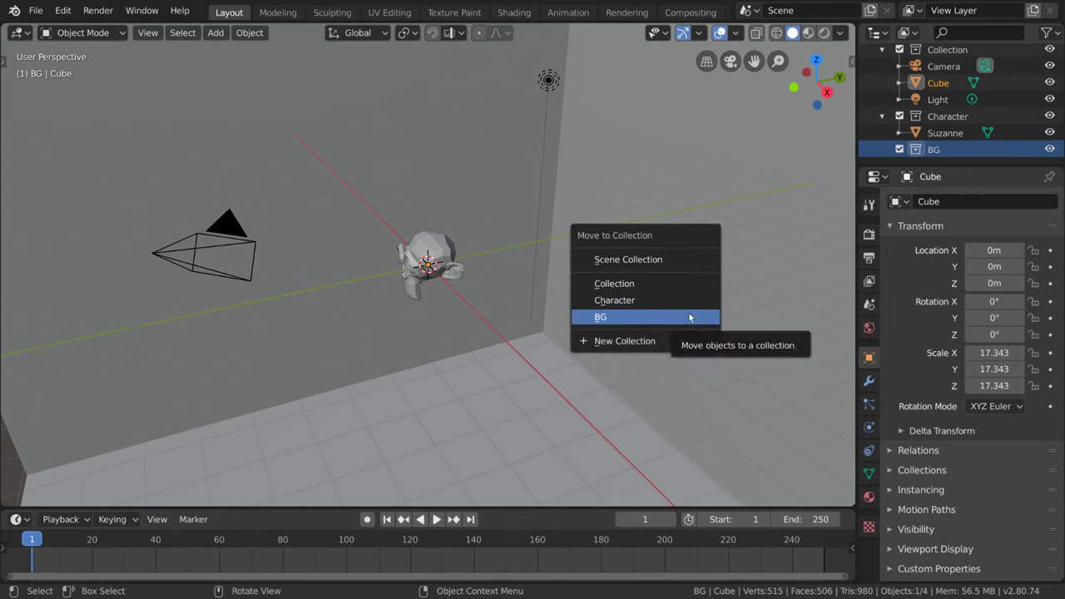
click(689, 317)
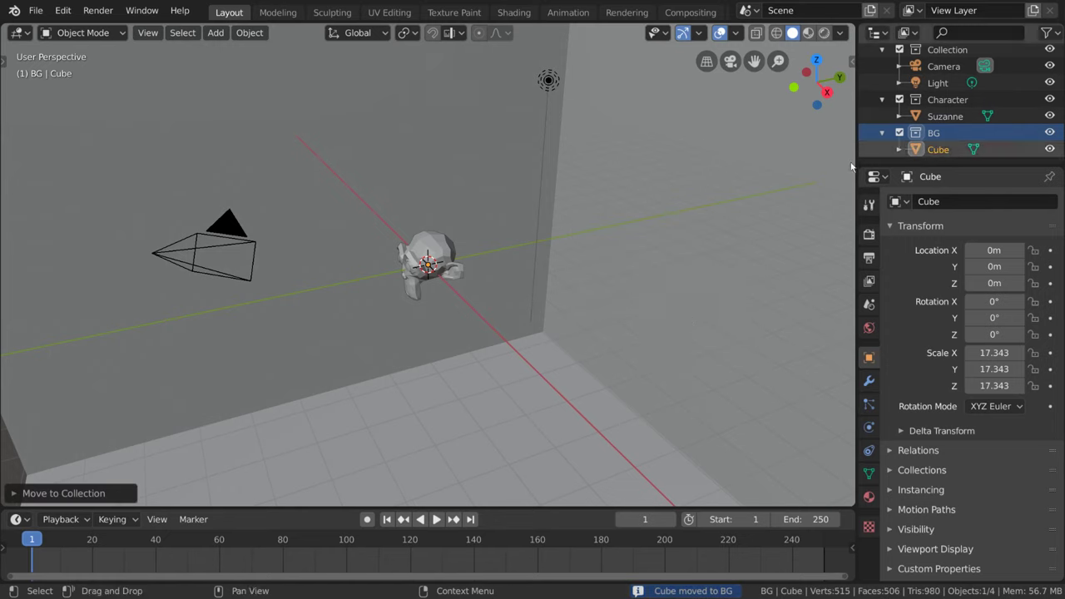
key(ctrl+z)
click(978, 83)
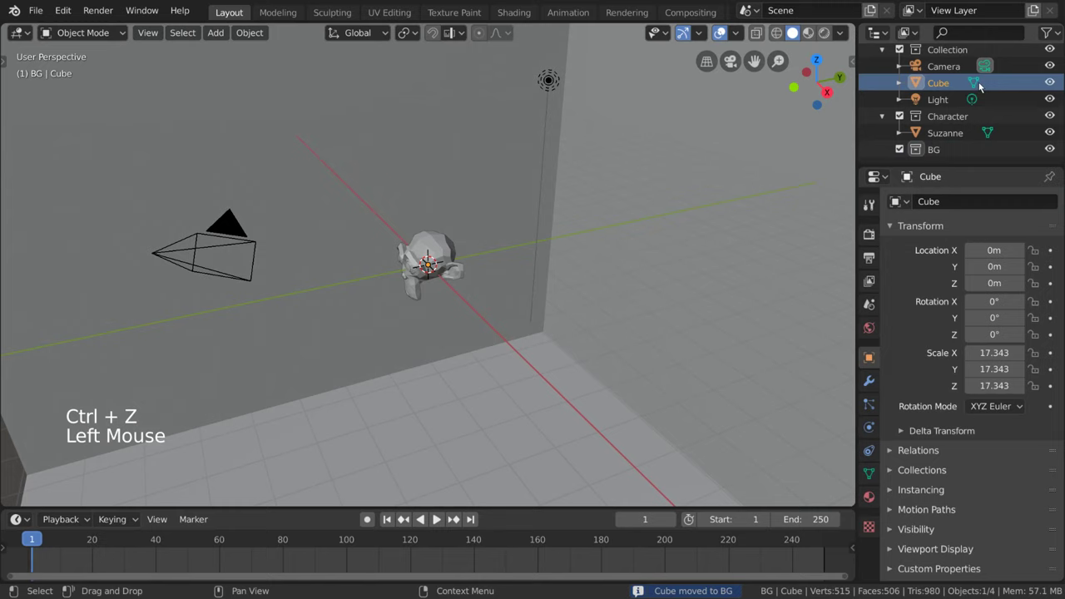
Drag Cube into BG, then toggle the Character and BG exclude checkboxes off and back on
drag(942, 87, 942, 149)
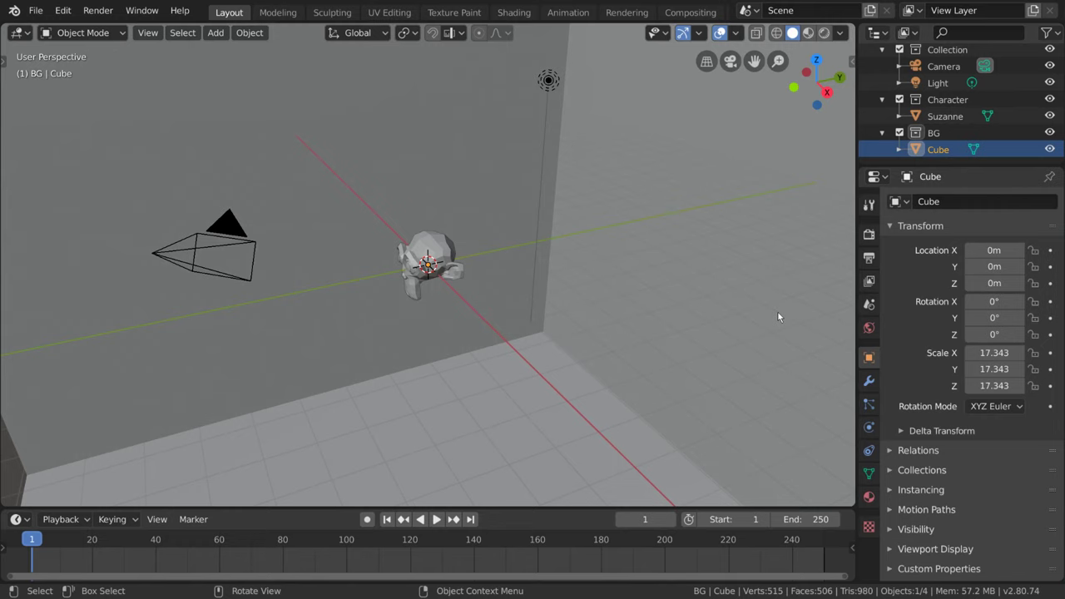
click(900, 100)
click(900, 135)
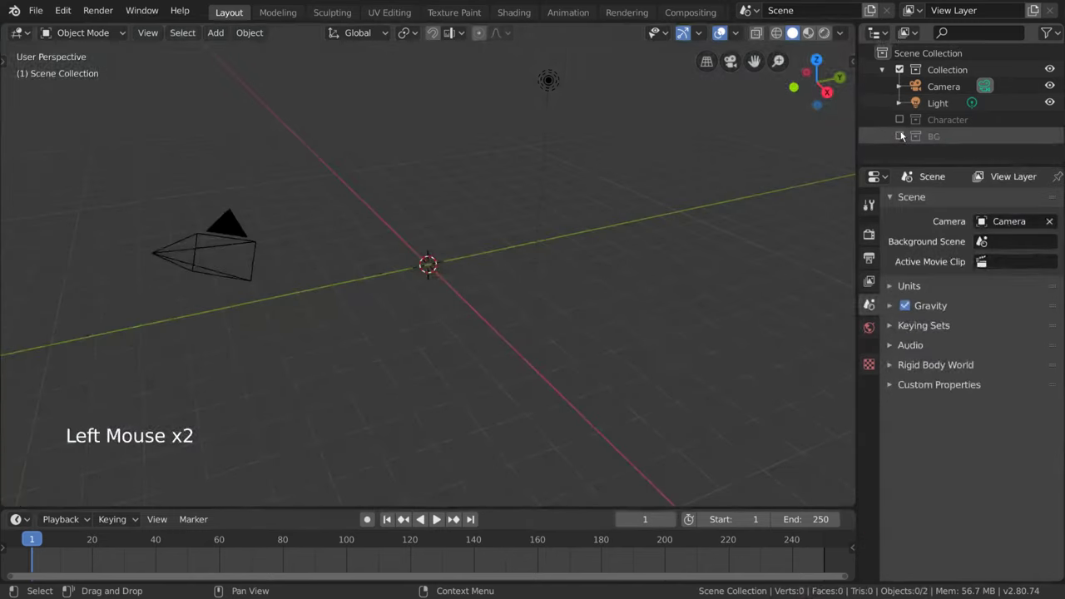
click(900, 119)
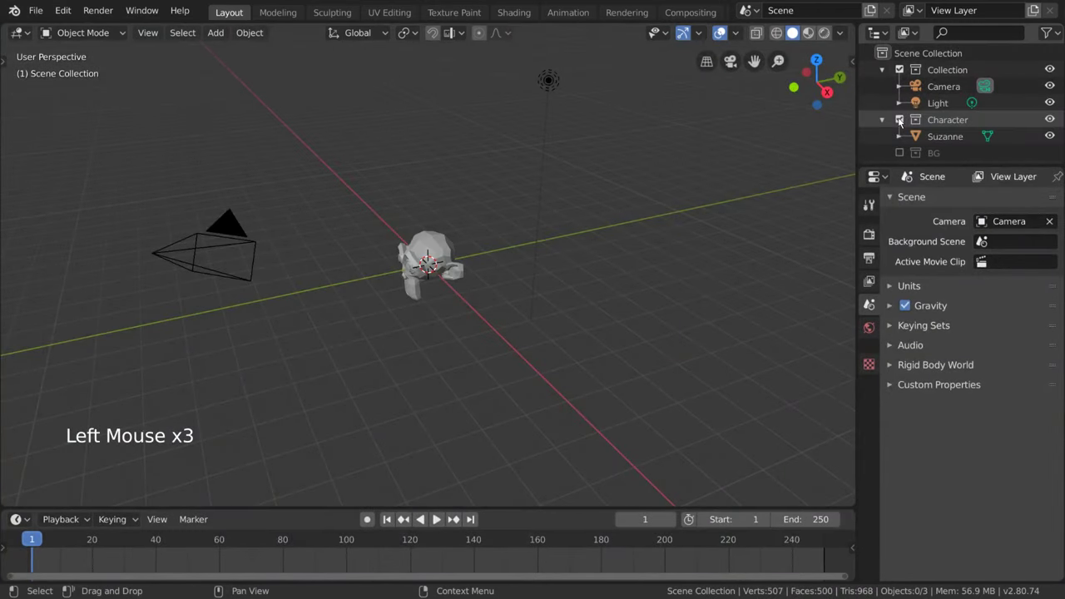
click(899, 120)
click(900, 135)
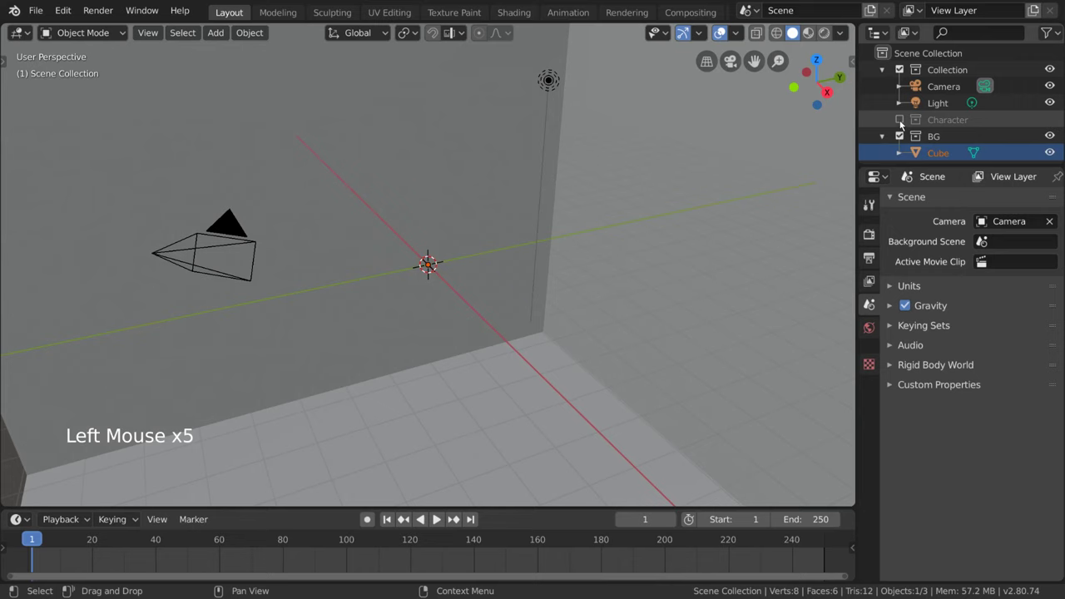
click(899, 120)
scroll(915, 125, down, 3)
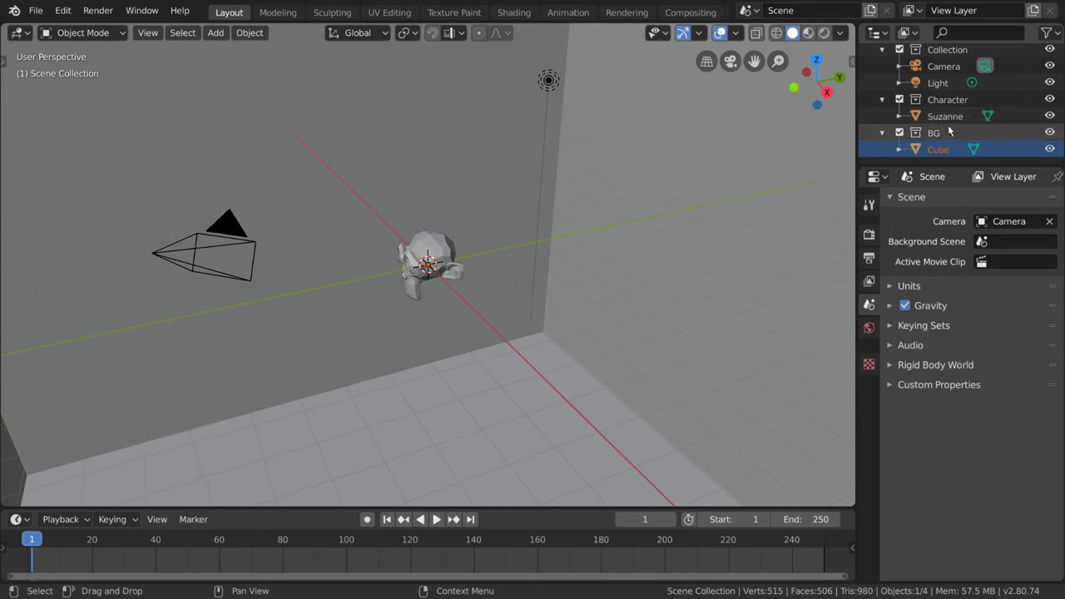
Add a new view layer, View Layer.001, that excludes Character and BG
click(1032, 12)
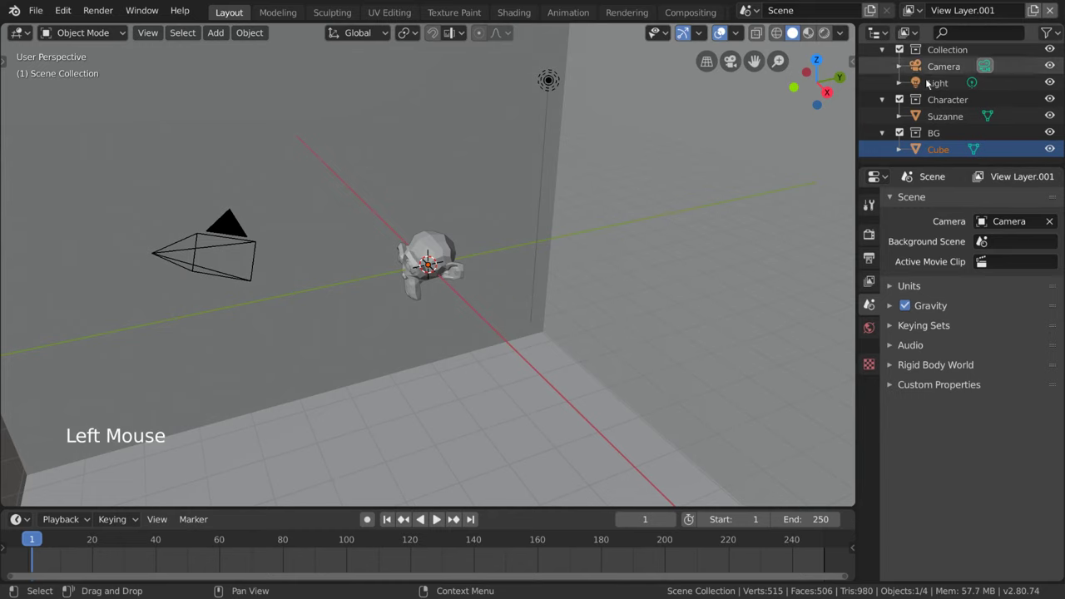
click(899, 99)
click(899, 132)
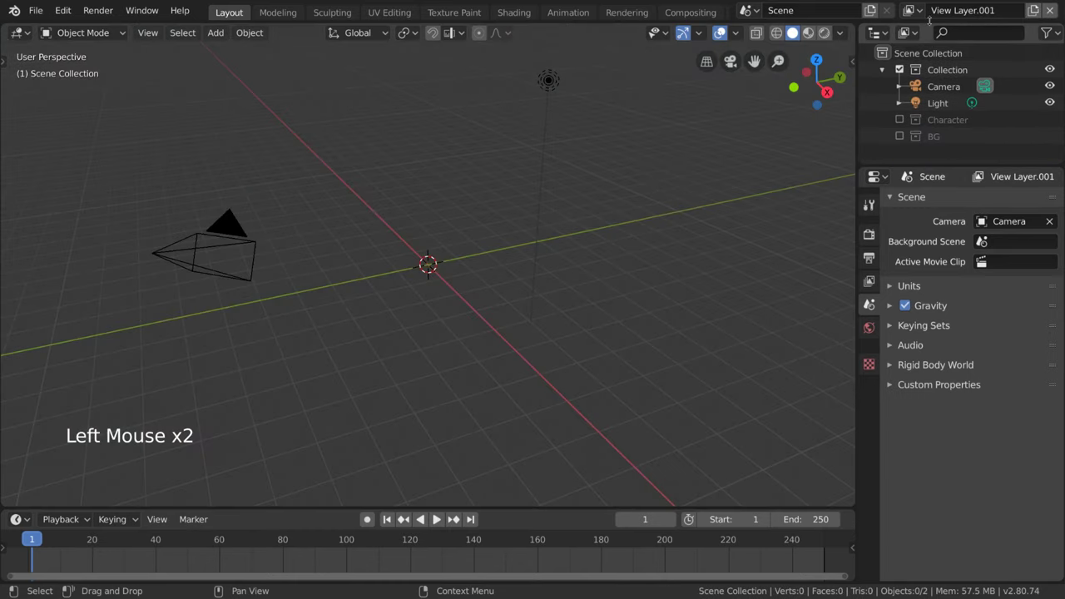
Switch between the two view layers and delete View Layer.001
drag(910, 10, 773, 34)
scroll(955, 109, down, 2)
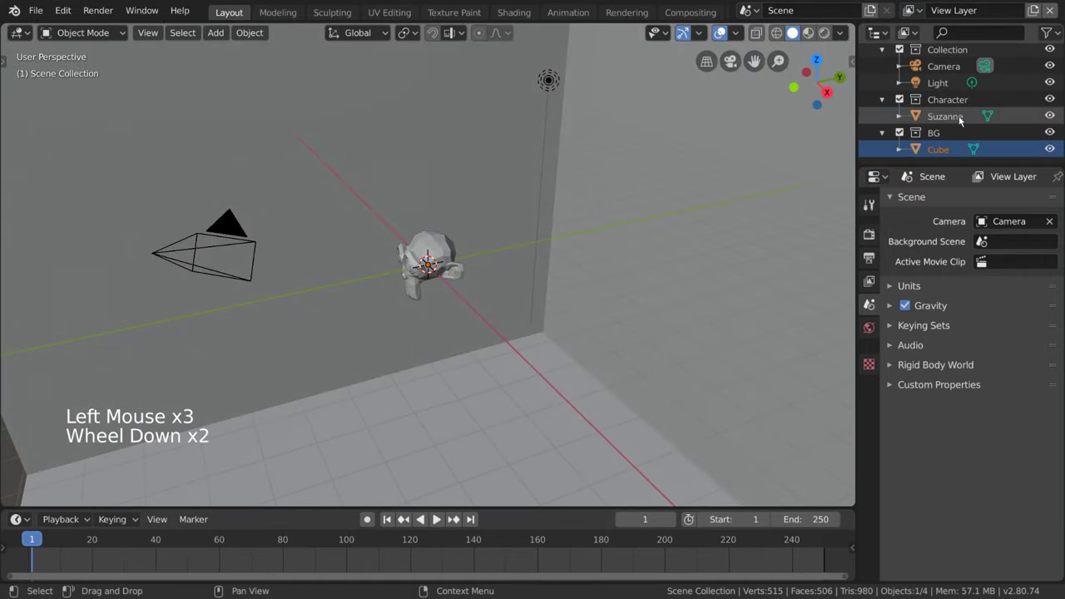
scroll(955, 109, down, 1)
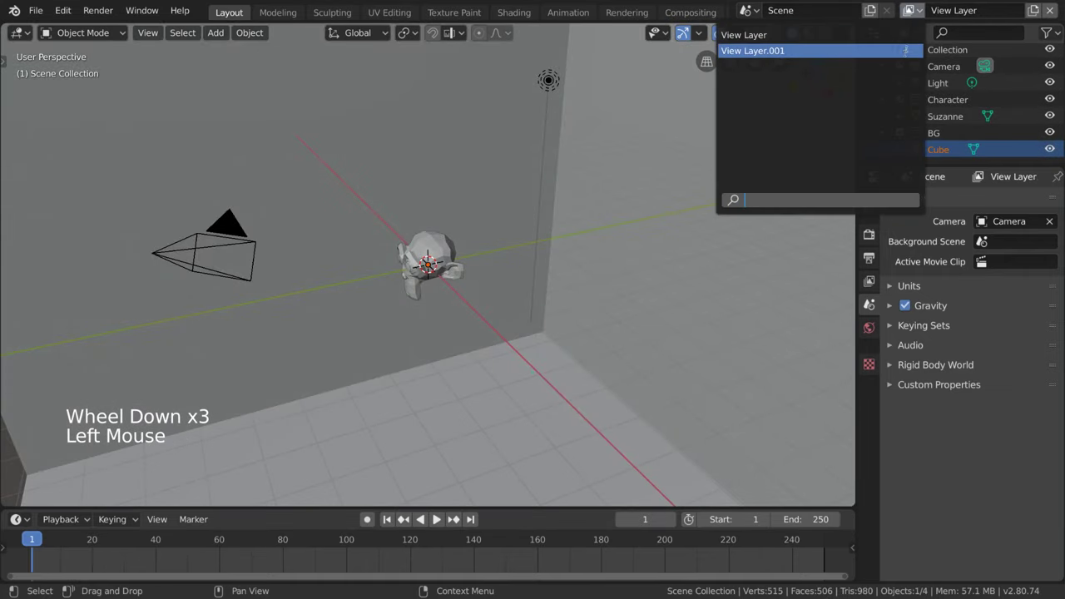
drag(919, 14, 907, 47)
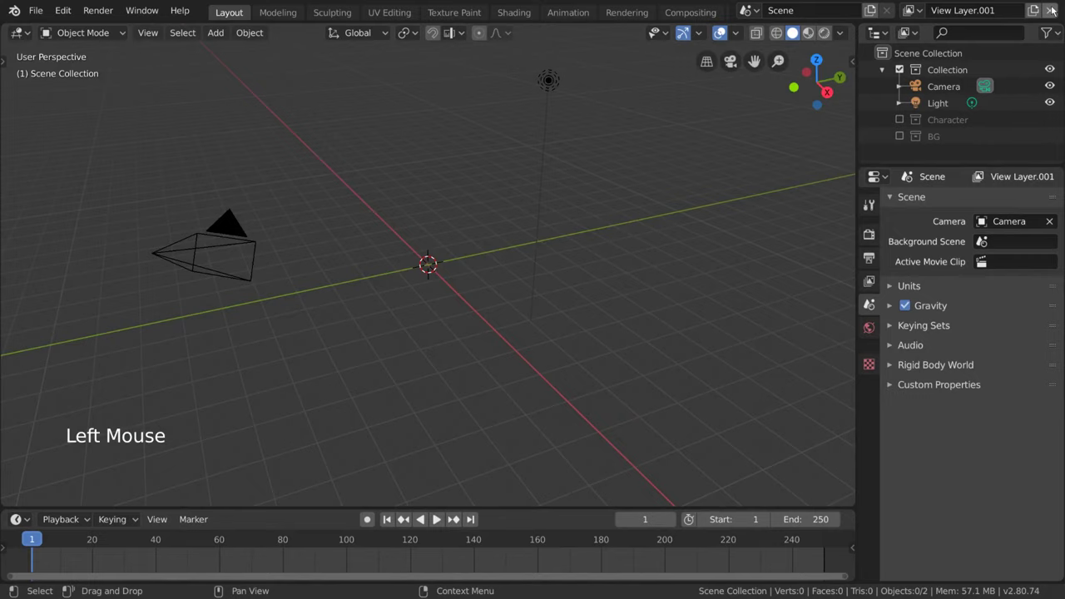
click(1048, 12)
click(955, 84)
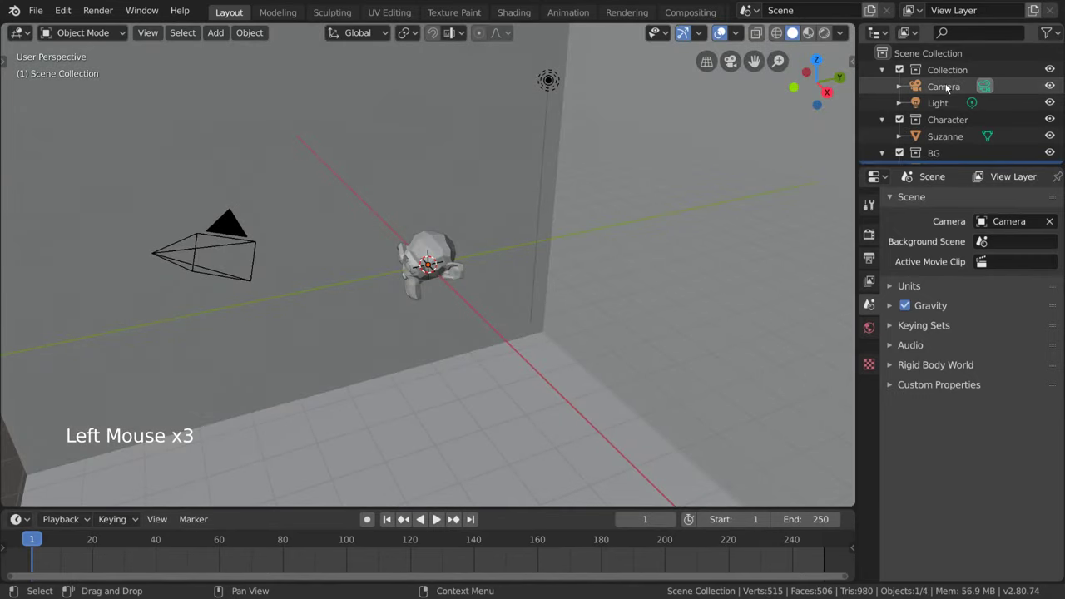
shift+click(942, 99)
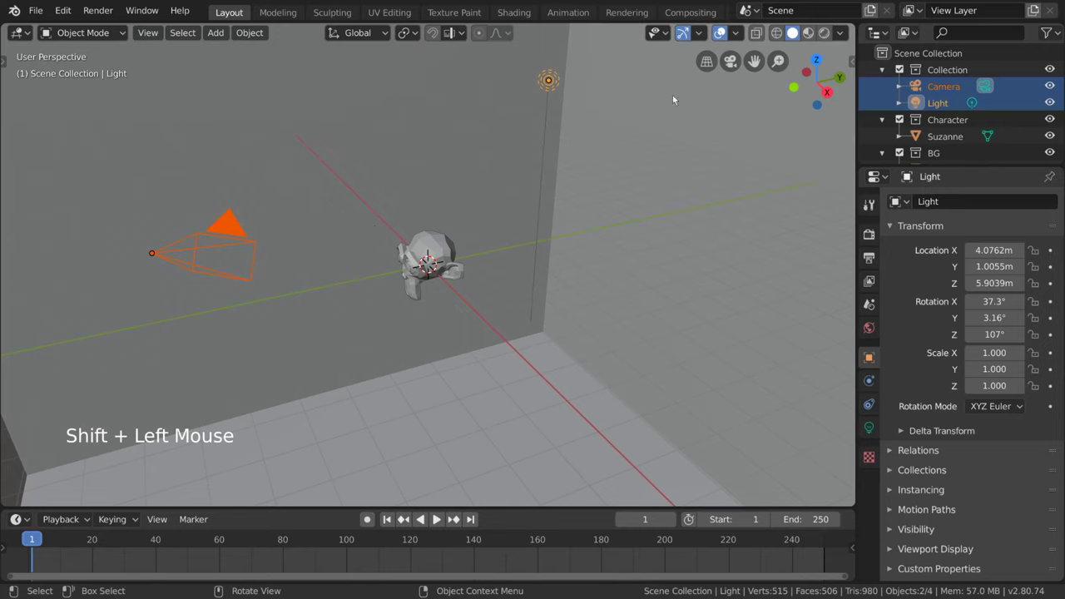
scroll(955, 88, down, 1)
mouse_move(954, 89)
mouse_down()
mouse_move(935, 135)
mouse_move(947, 69)
mouse_up()
shift+click(940, 108)
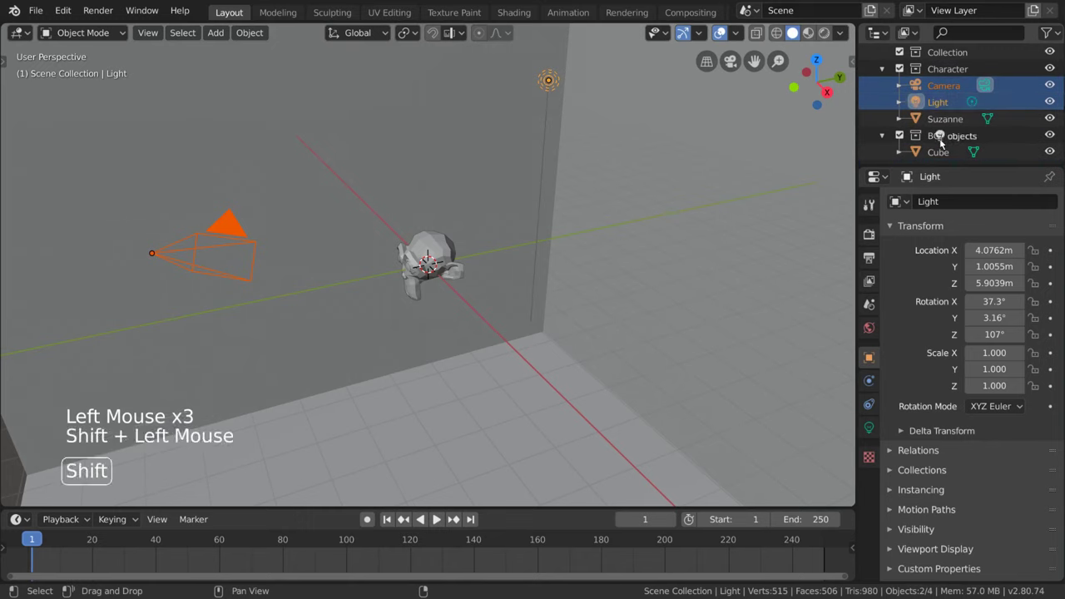
scroll(960, 132, down, 2)
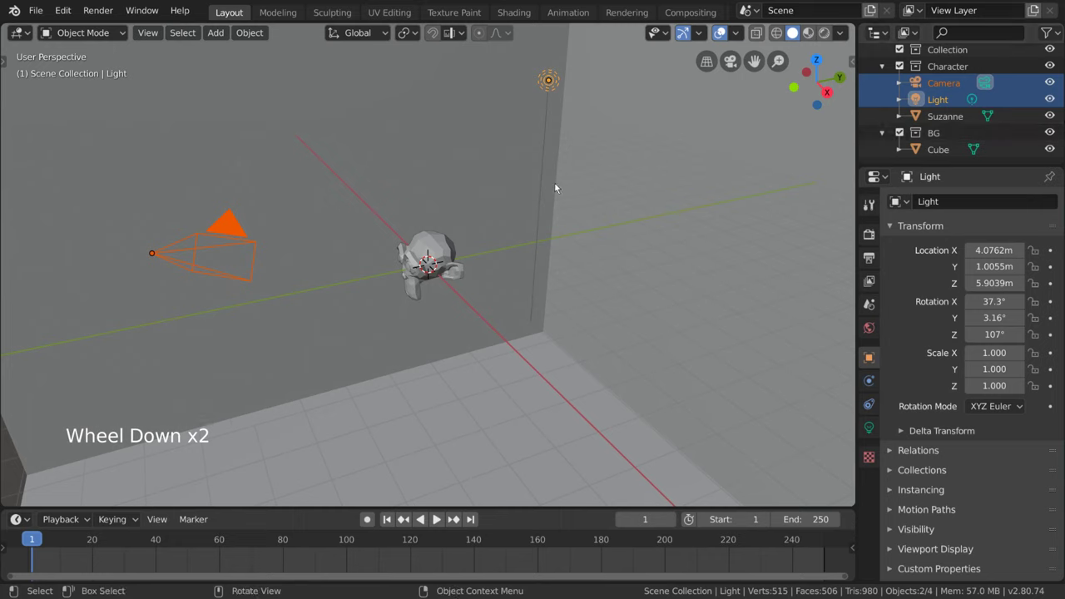
shift+click(937, 99)
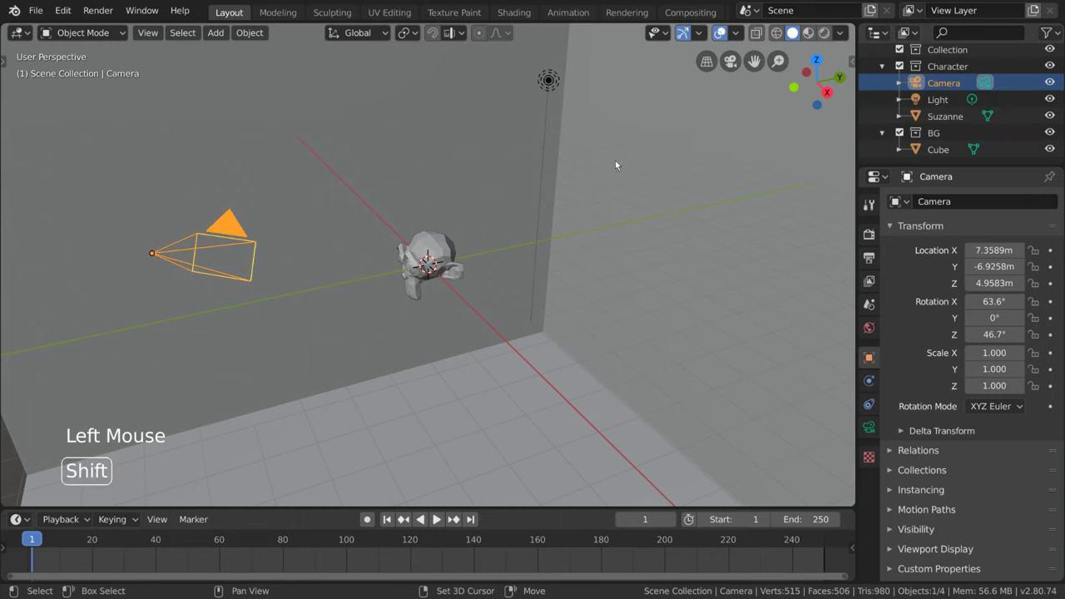
key(shift+m)
click(613, 183)
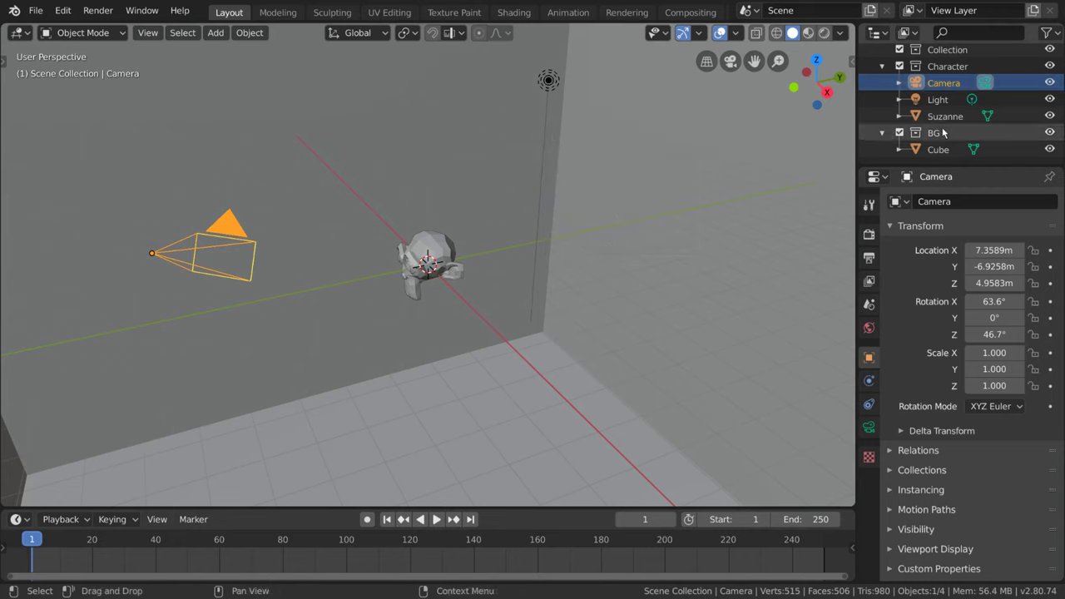
shift+click(947, 101)
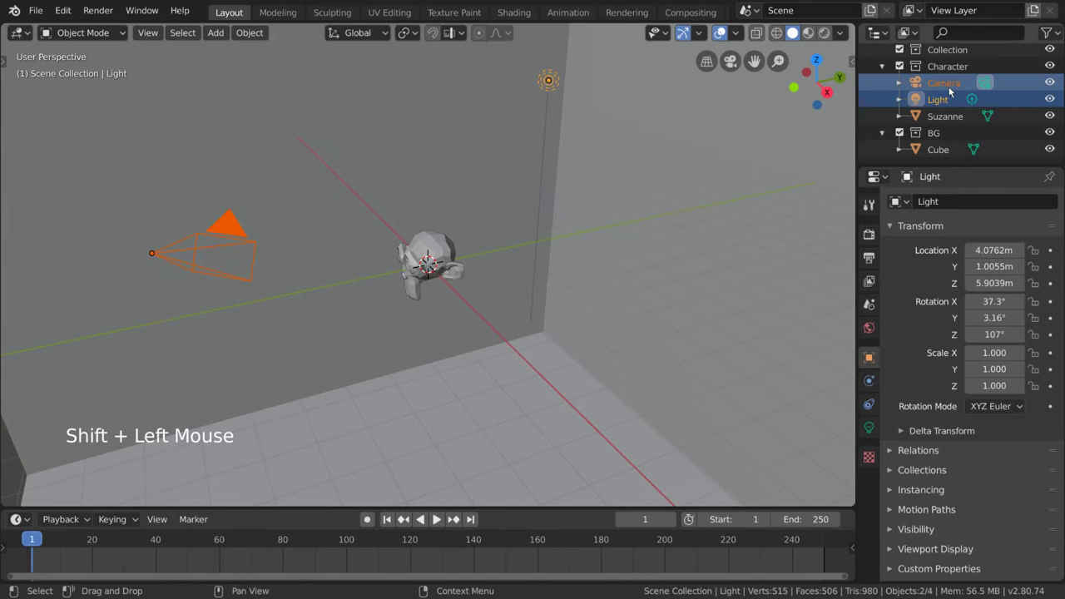
drag(949, 86, 948, 49)
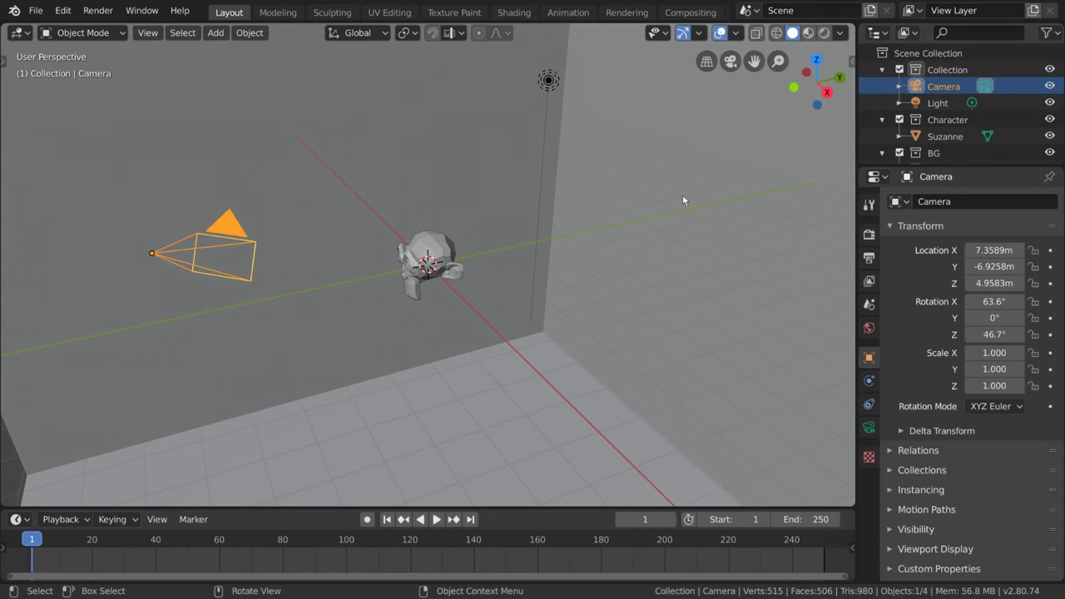
Rename Collection to 'Char/BG'
click(982, 69)
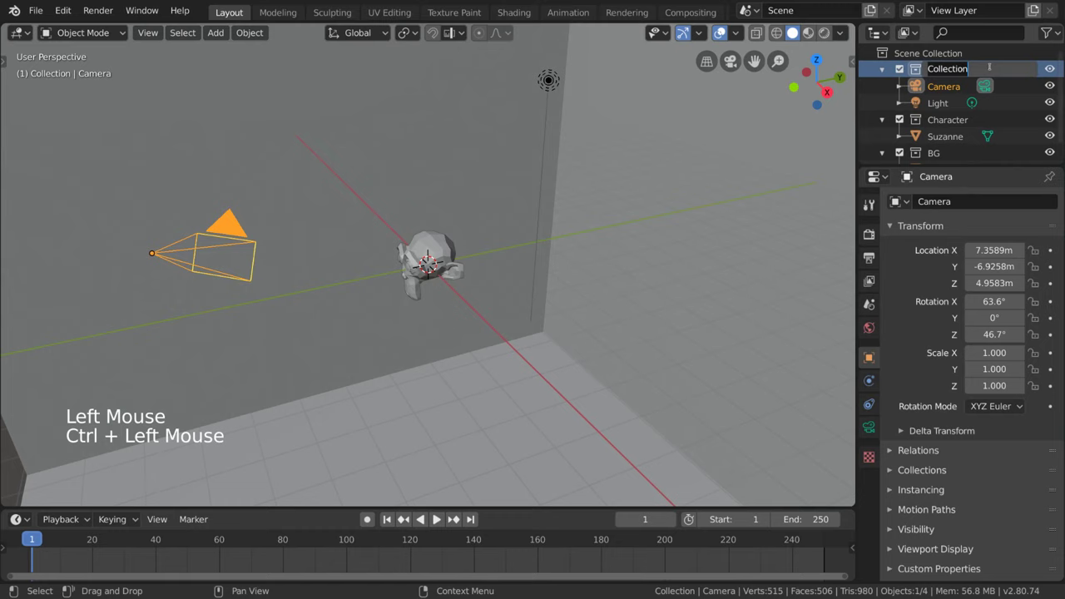
text(Char/BG)
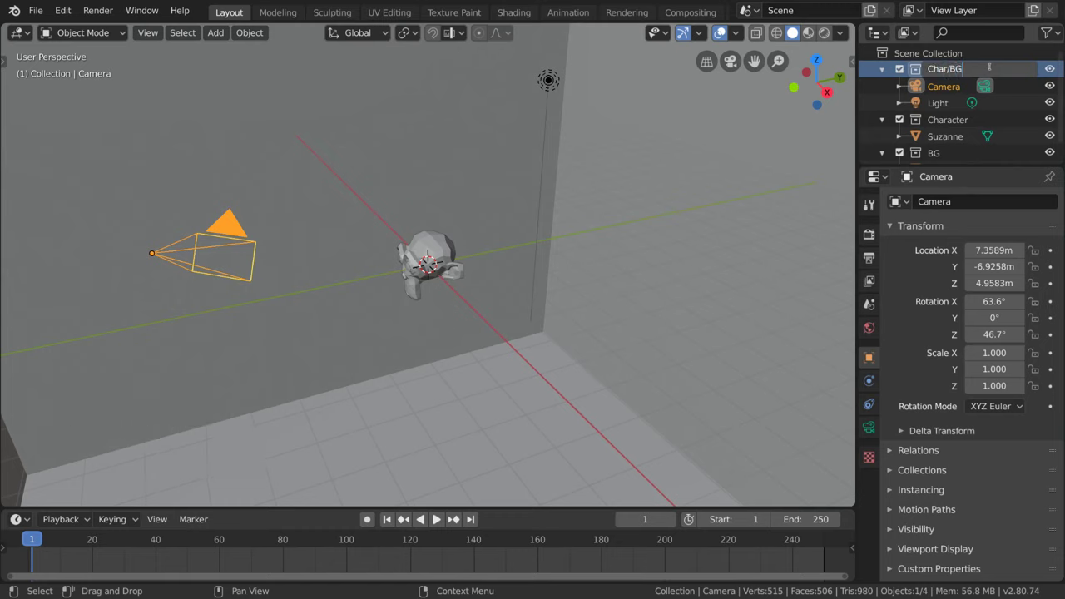
key(Return)
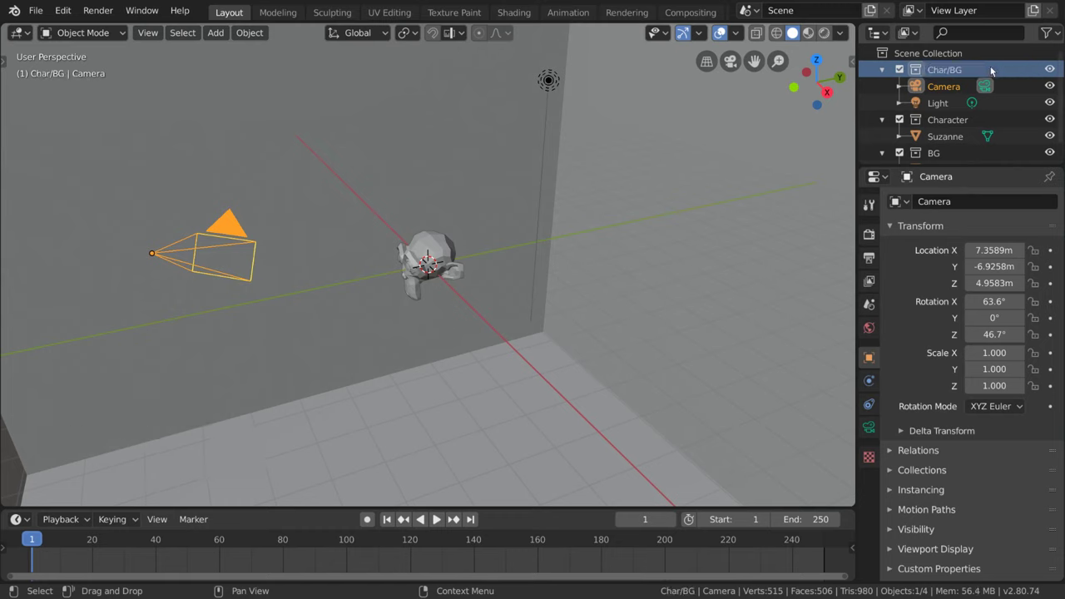
Drag the Character and BG collections inside Char/BG
click(956, 122)
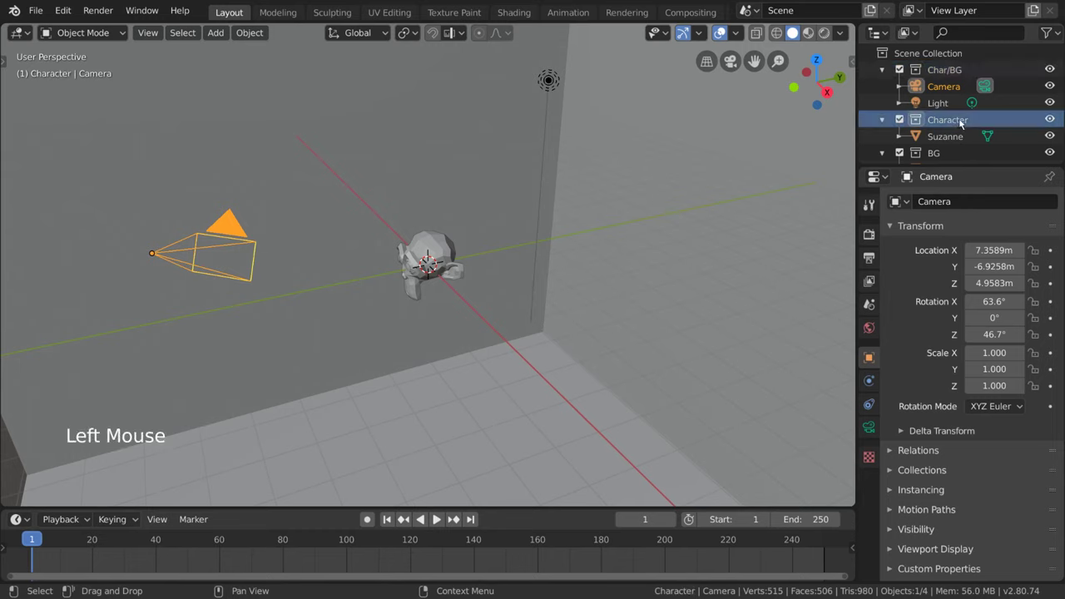
drag(960, 121, 944, 70)
click(938, 156)
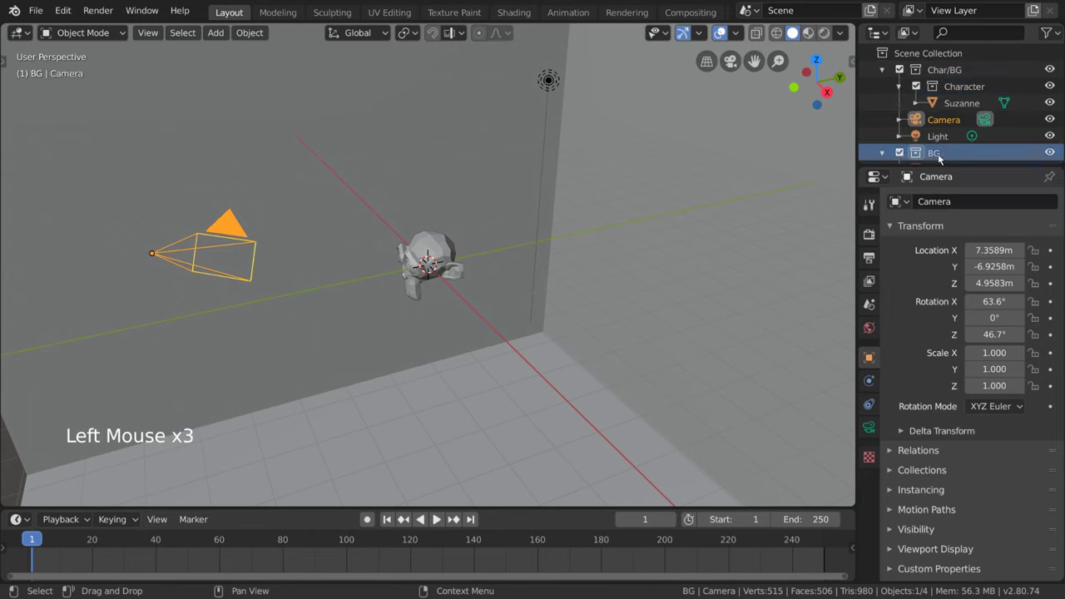
drag(945, 154, 947, 74)
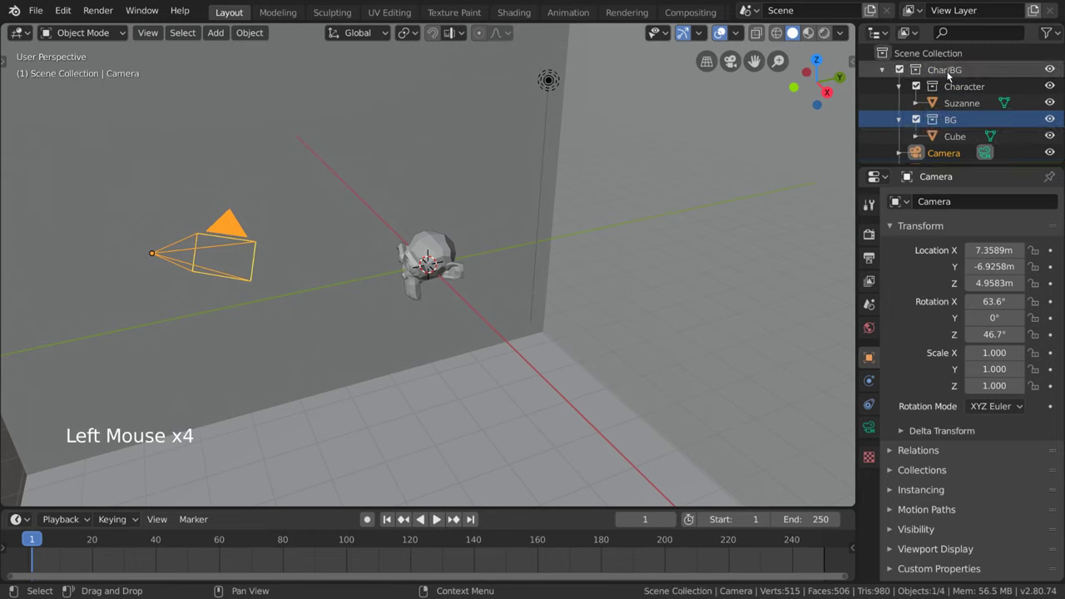
scroll(944, 75, down, 1)
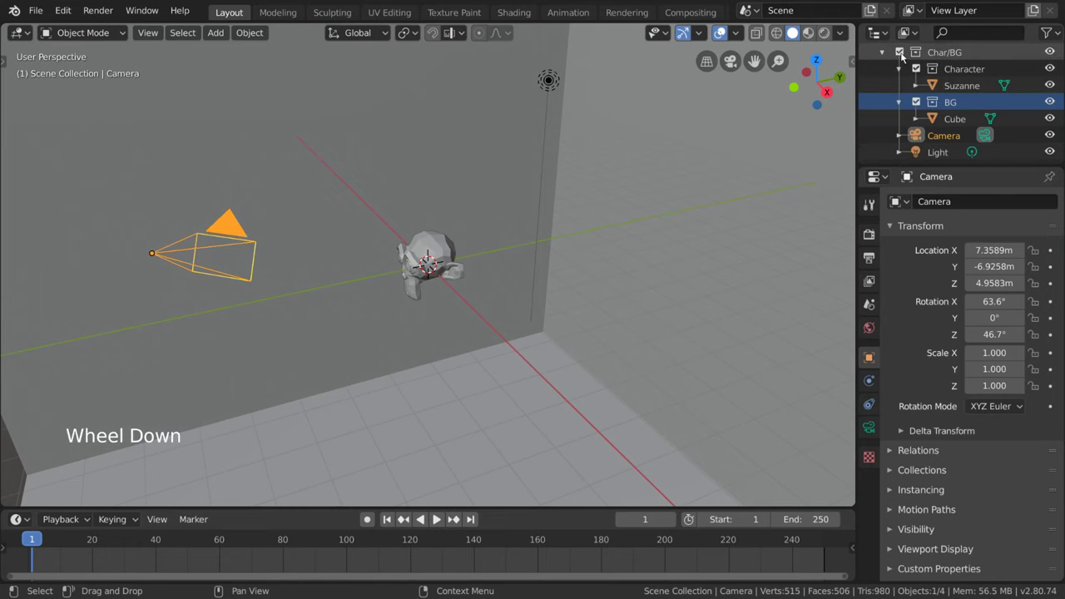
click(899, 52)
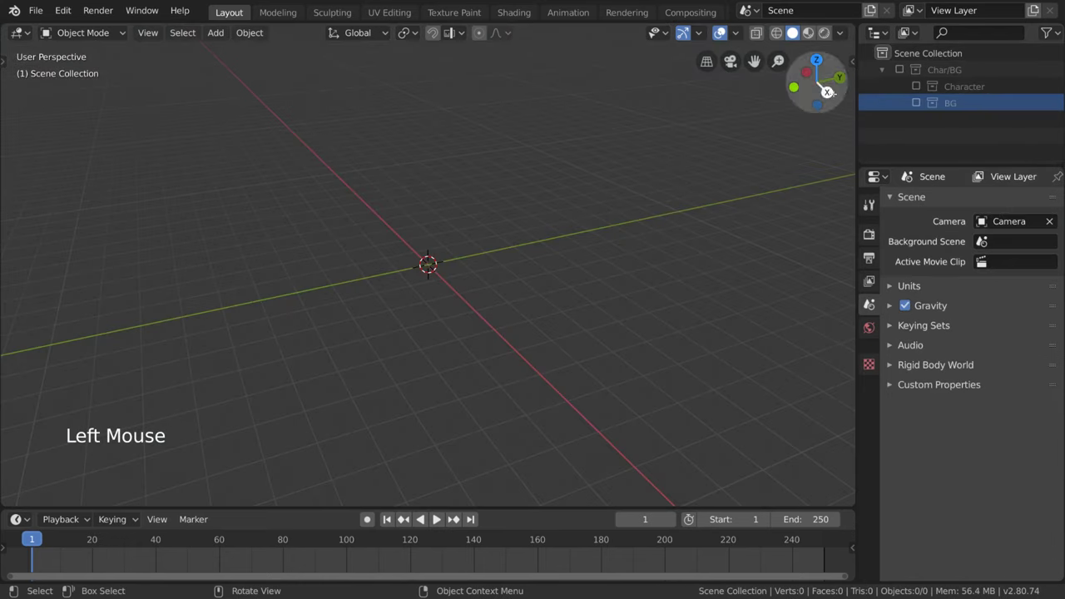
click(899, 70)
scroll(958, 75, down, 2)
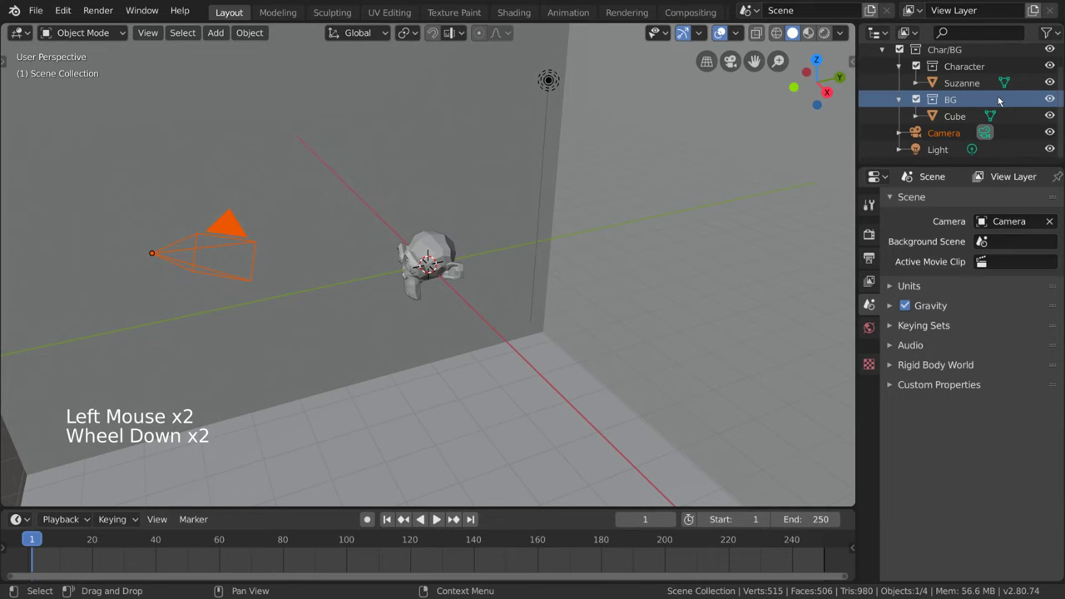
click(938, 70)
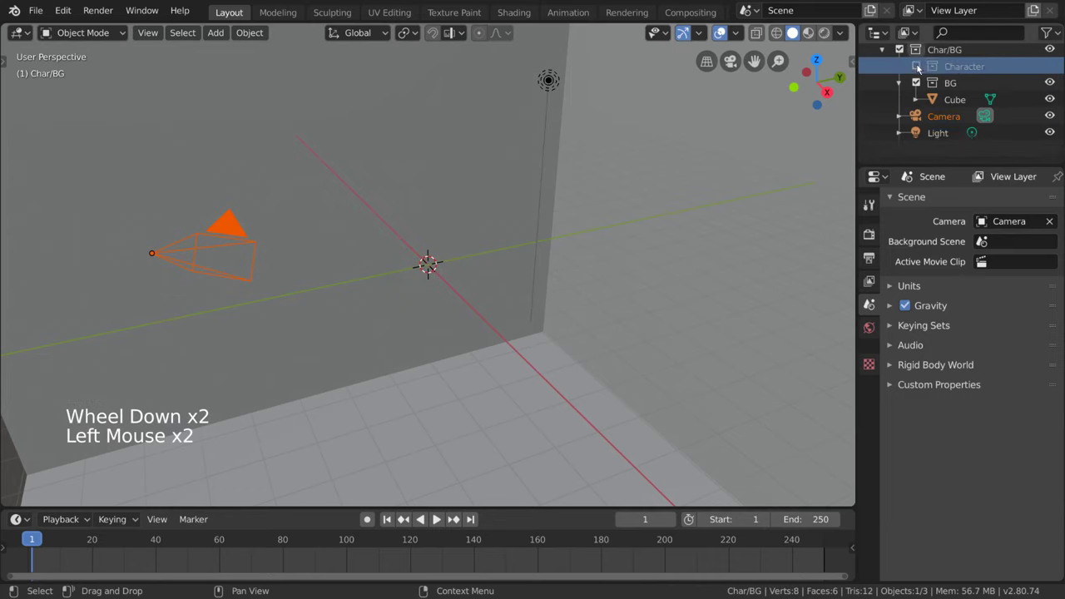
click(916, 83)
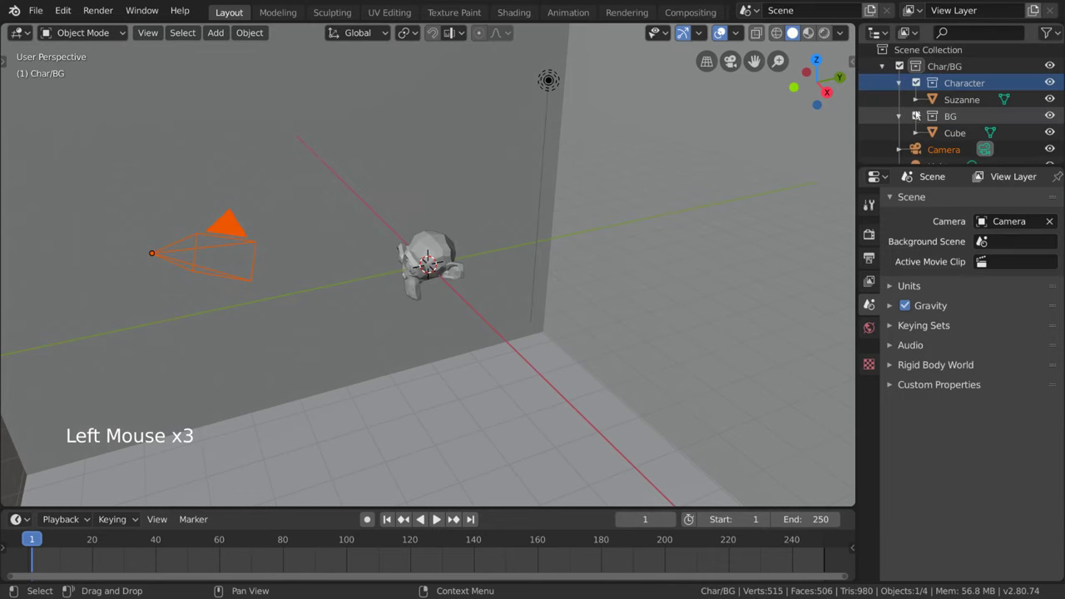
click(916, 116)
click(916, 117)
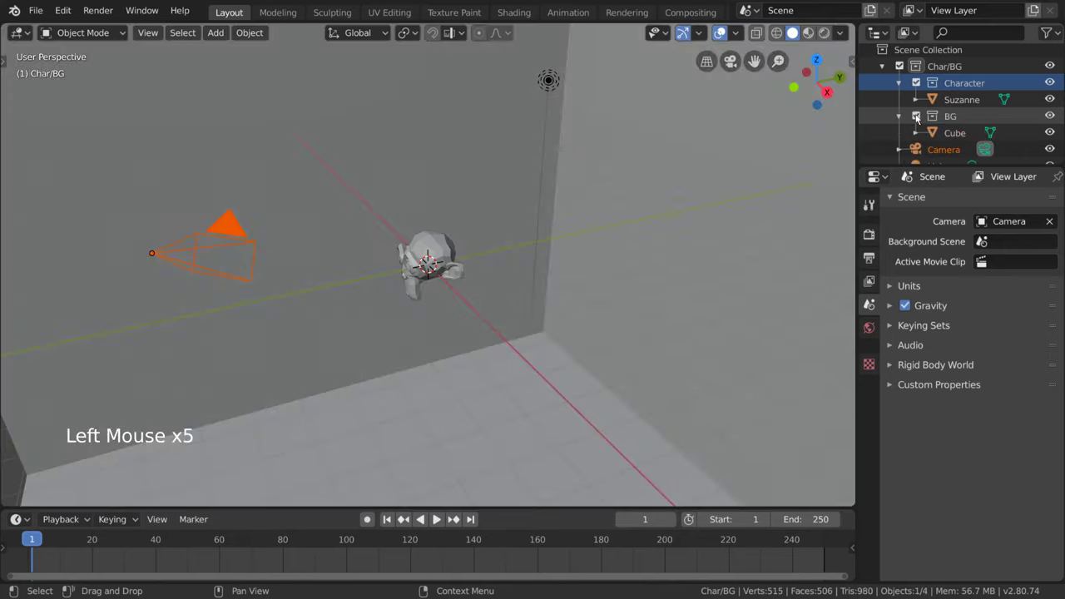
click(548, 81)
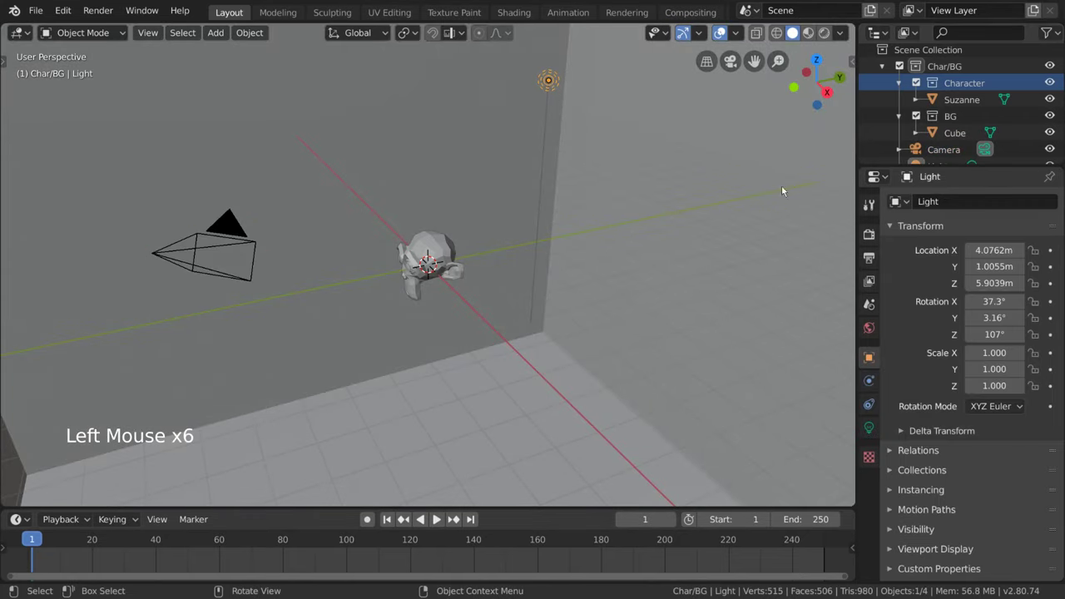
shift+click(220, 242)
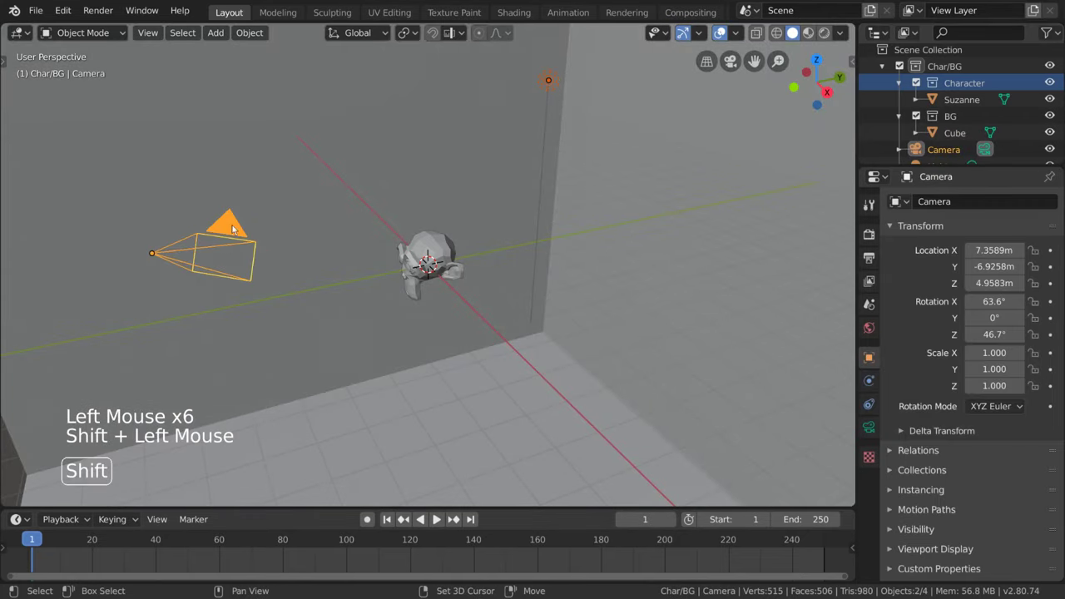
click(916, 117)
click(916, 117)
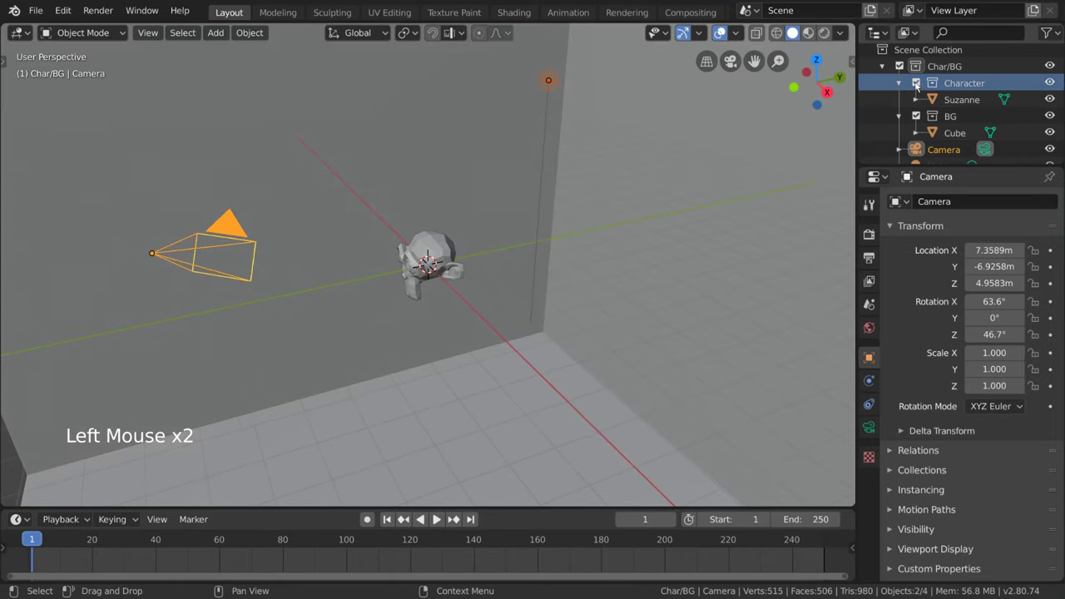
click(916, 83)
click(916, 83)
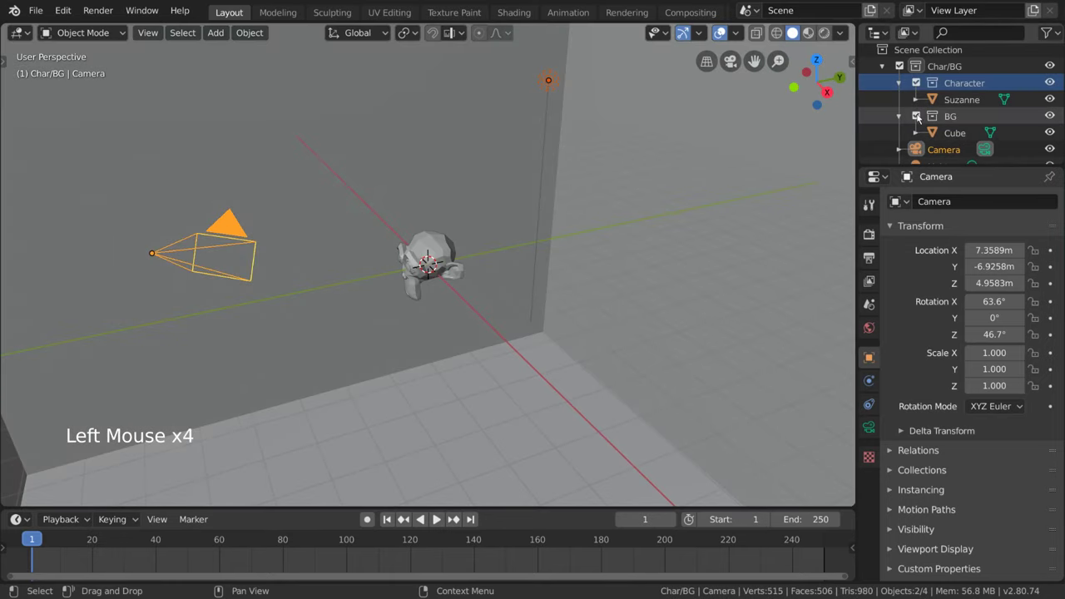
click(916, 116)
click(916, 117)
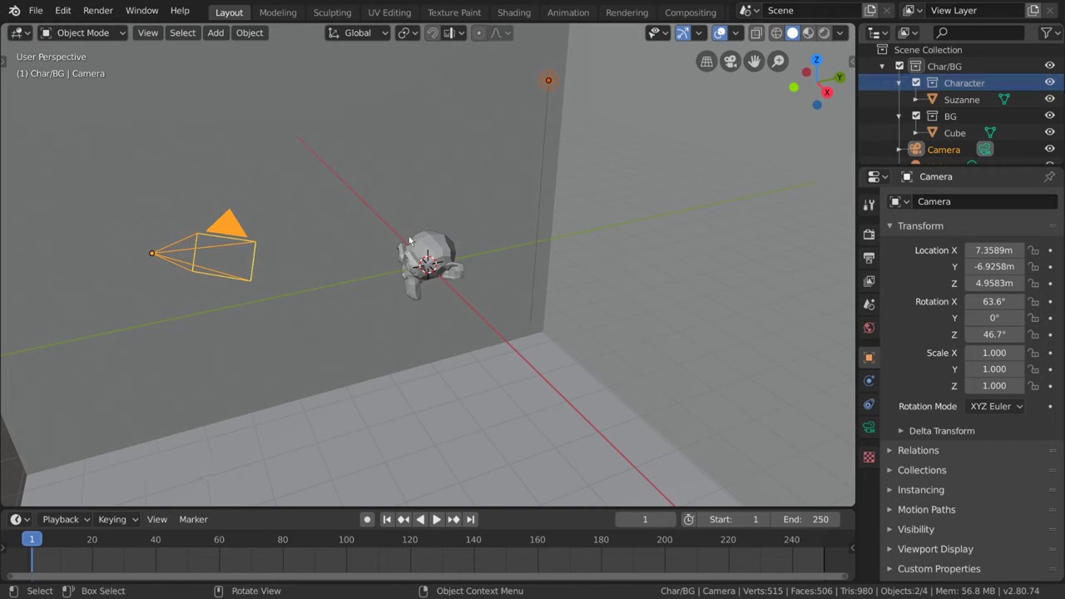
Link the Camera into the Character collection with Shift+M
click(240, 240)
key(shift+m)
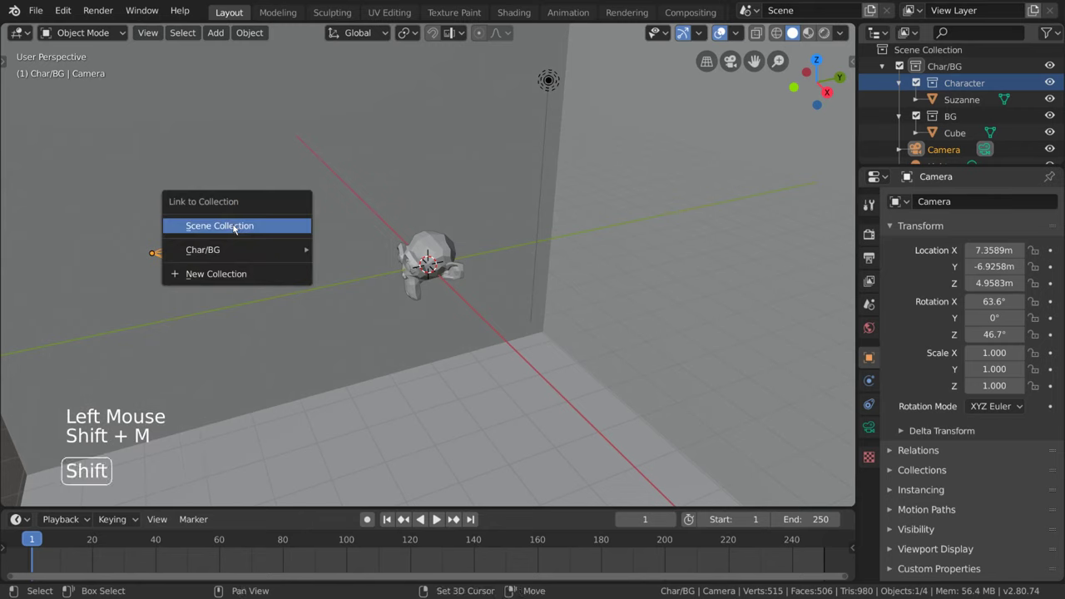
mouse_move(203, 249)
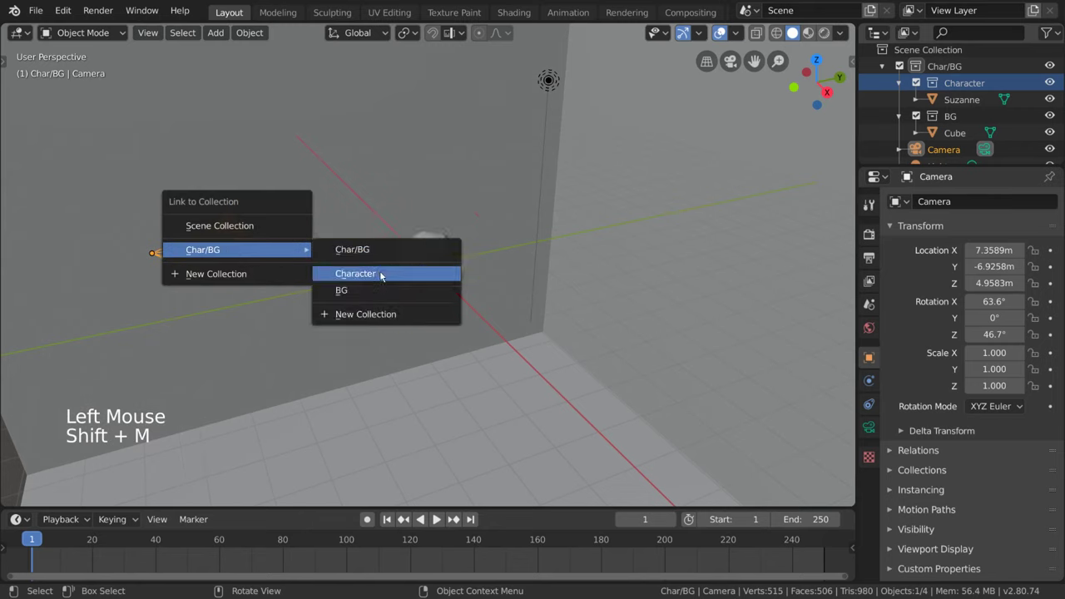
click(380, 276)
scroll(982, 120, down, 1)
scroll(1032, 141, down, 1)
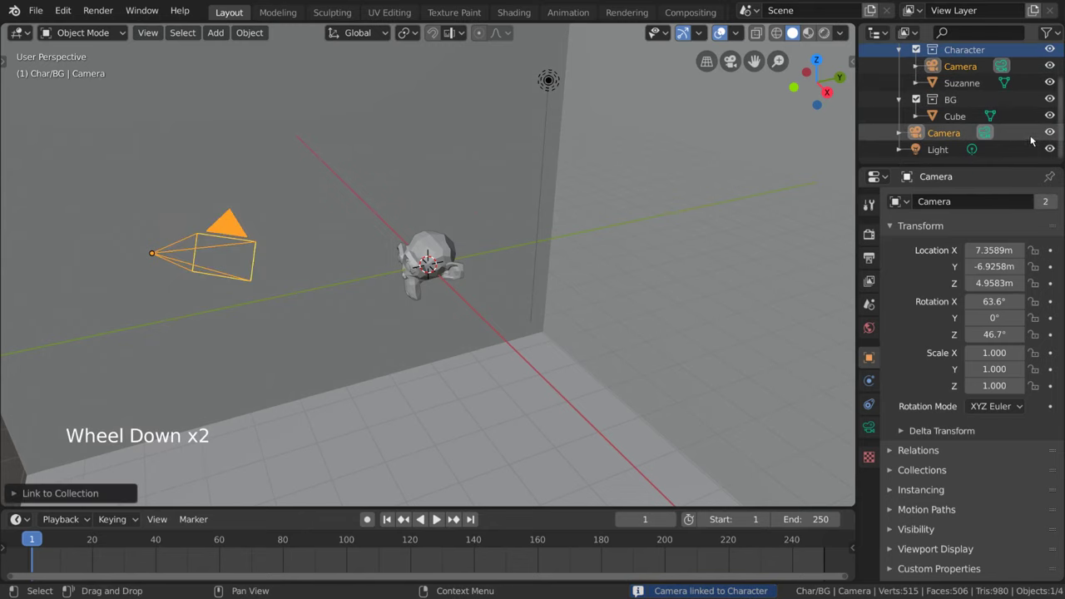
Unlink the Camera entry from the Character collection
click(1003, 66)
click(967, 73)
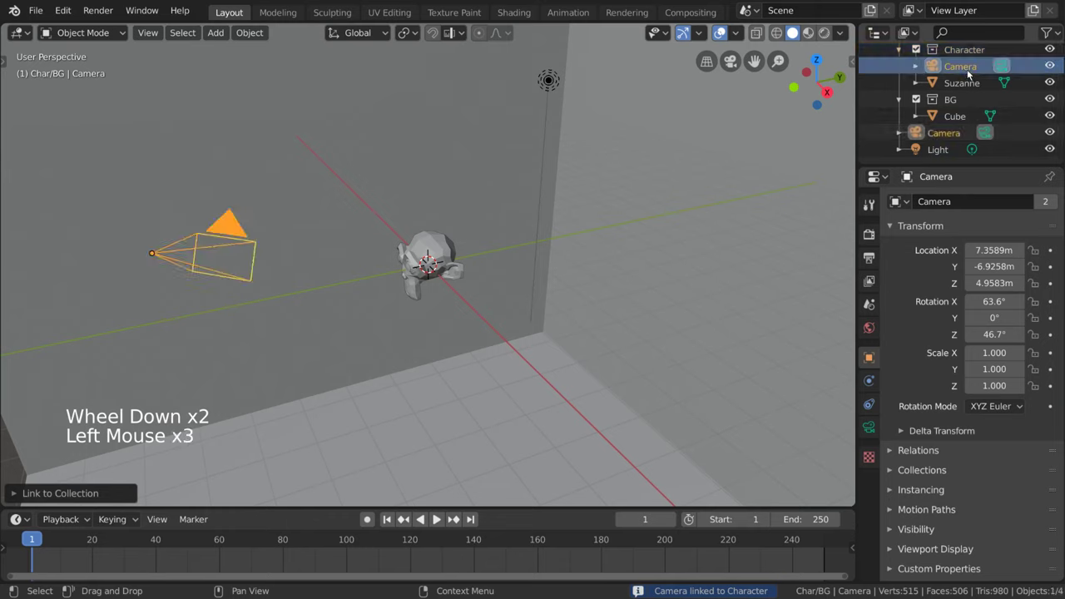
click(967, 70)
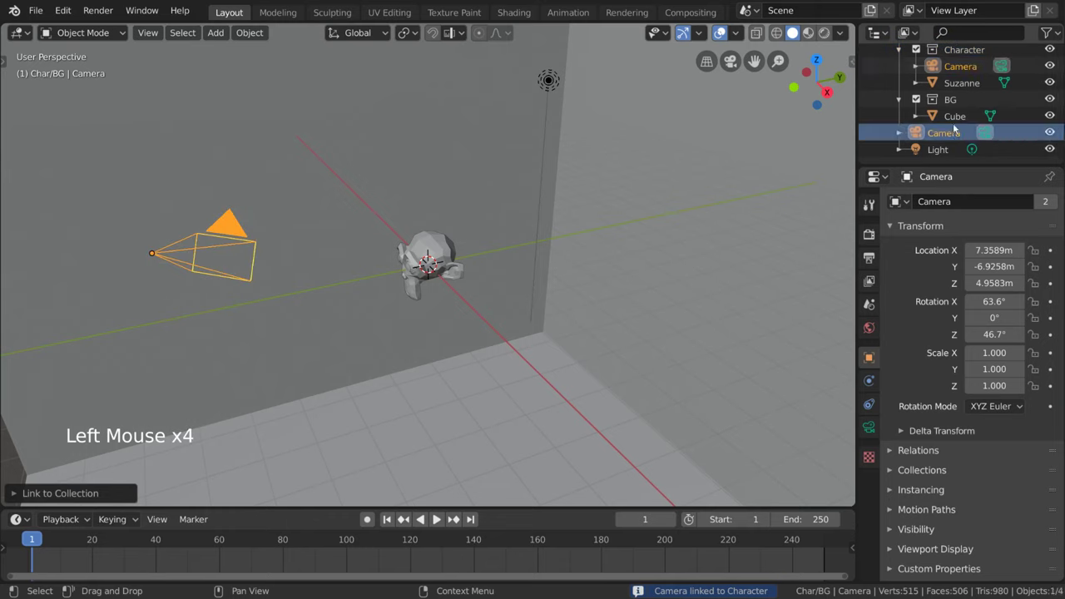
click(1049, 67)
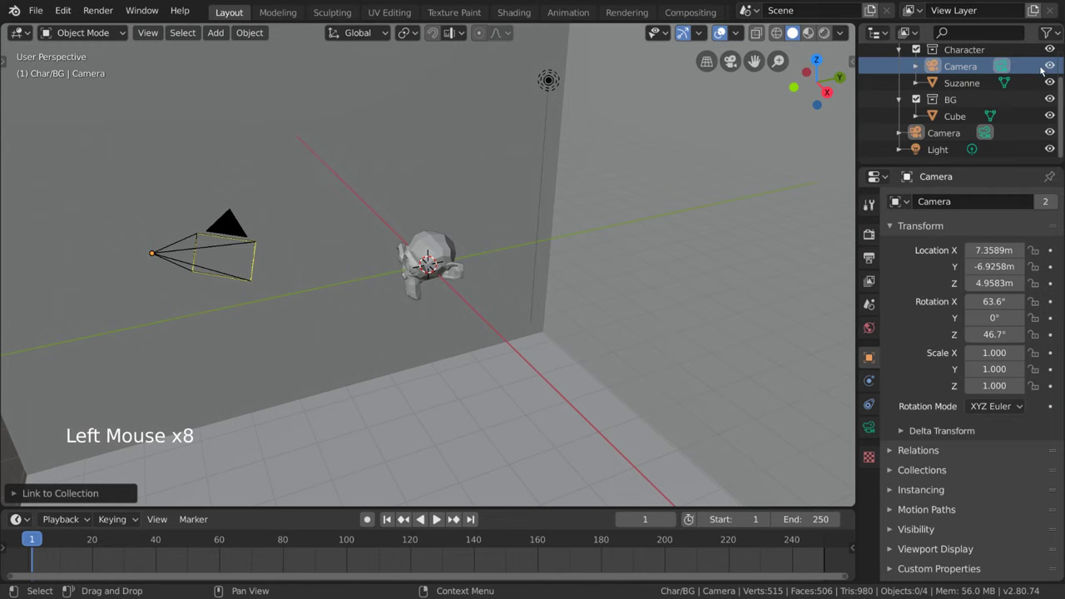
right_click(964, 72)
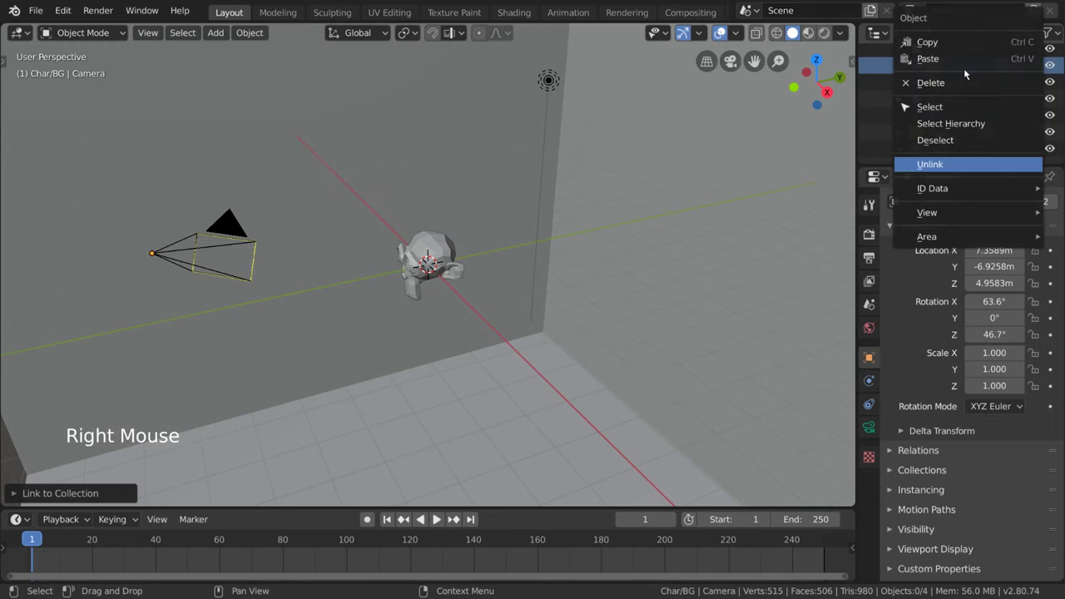
click(985, 165)
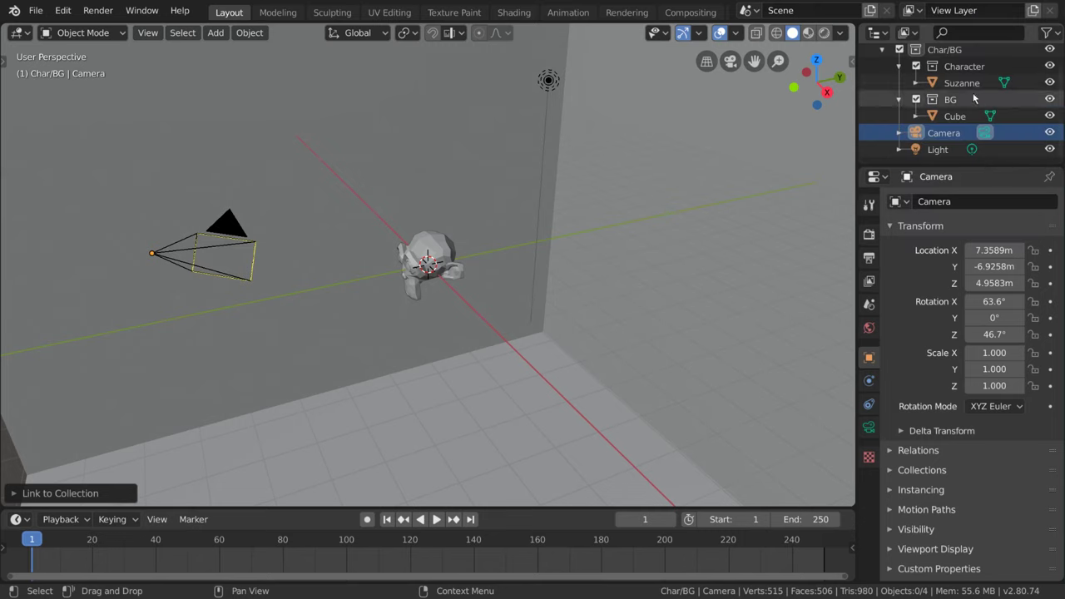
Expand and collapse BG and Character to check Cube and Suzanne, then collapse Char/BG
scroll(968, 84, up, 2)
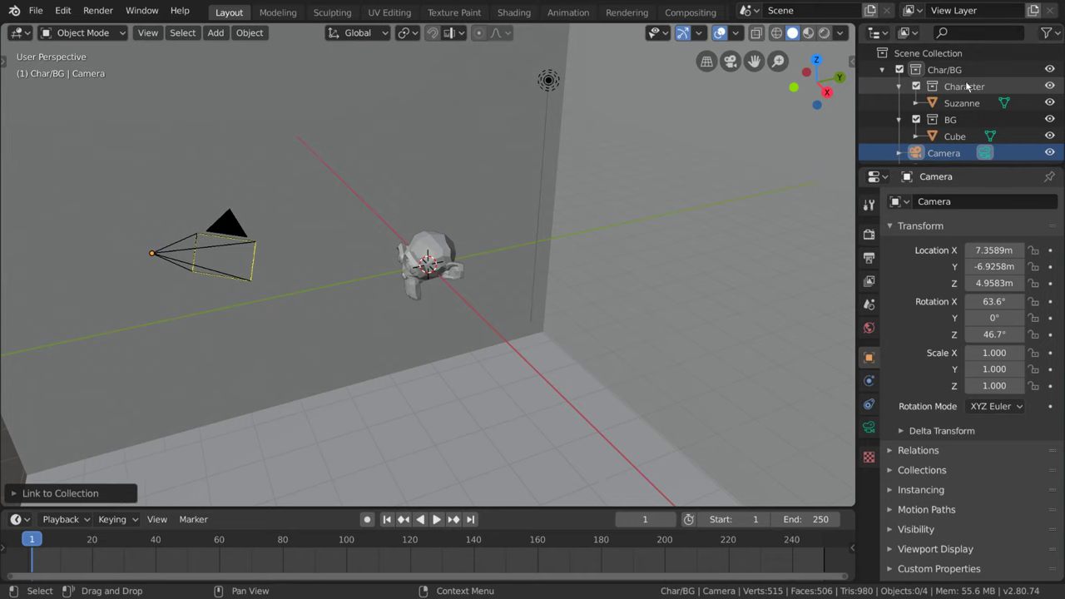
scroll(967, 86, down, 2)
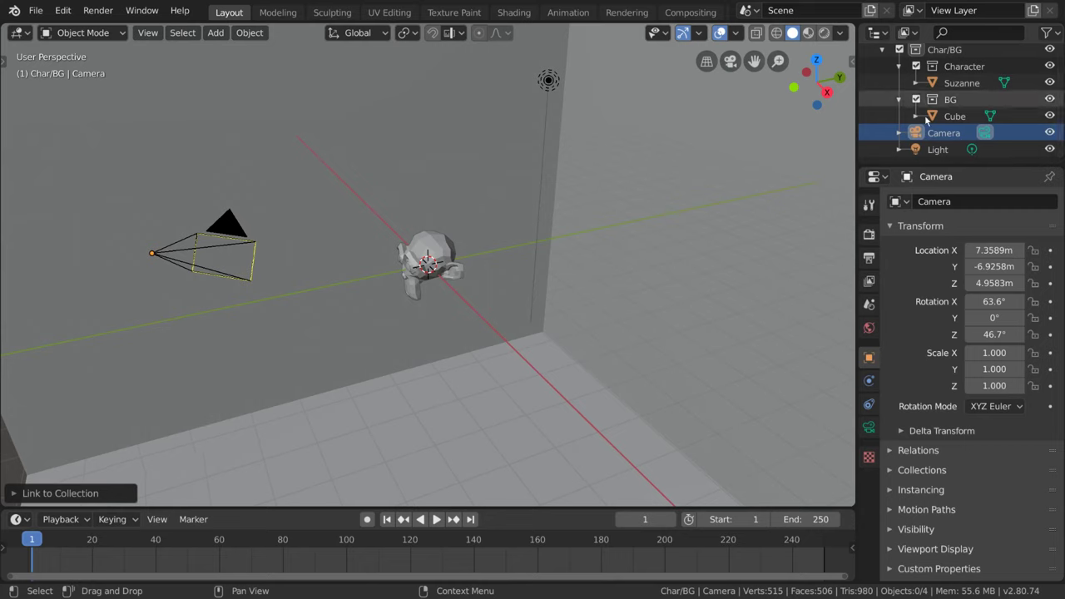
click(899, 100)
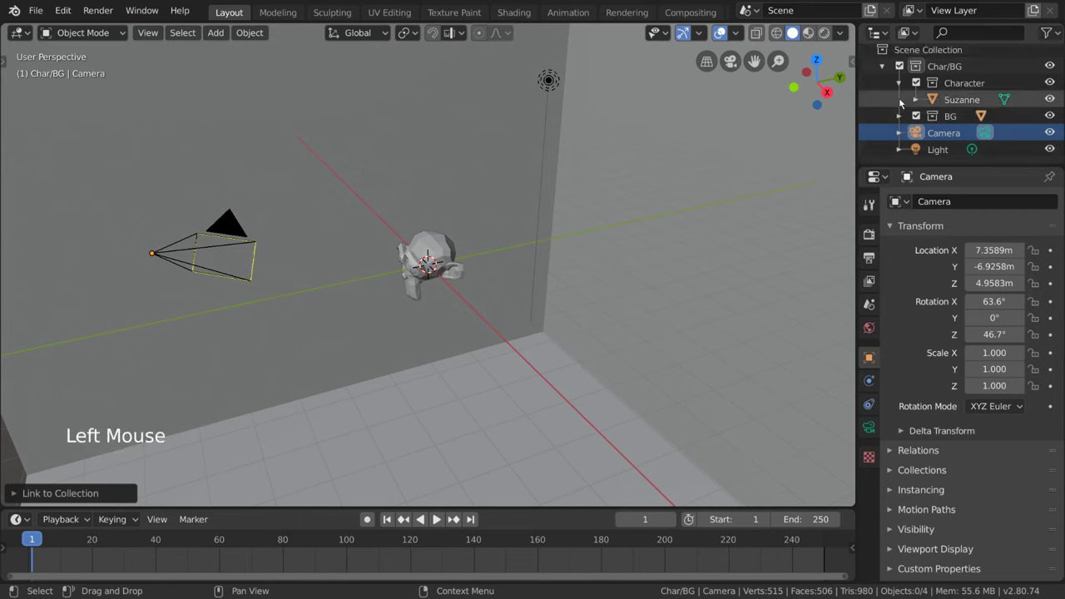
click(899, 83)
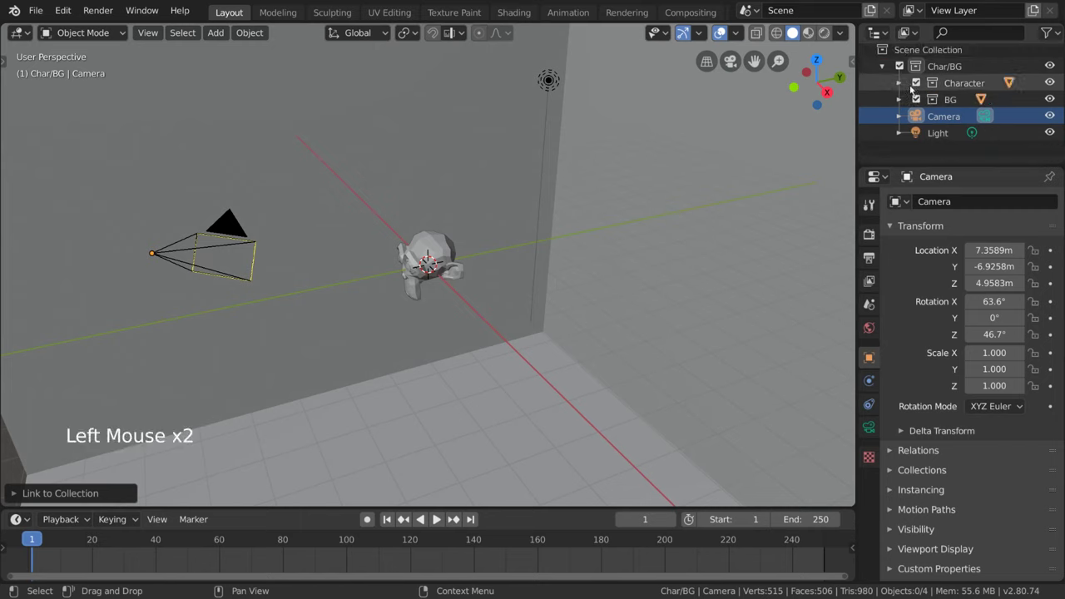
scroll(1006, 109, up, 1)
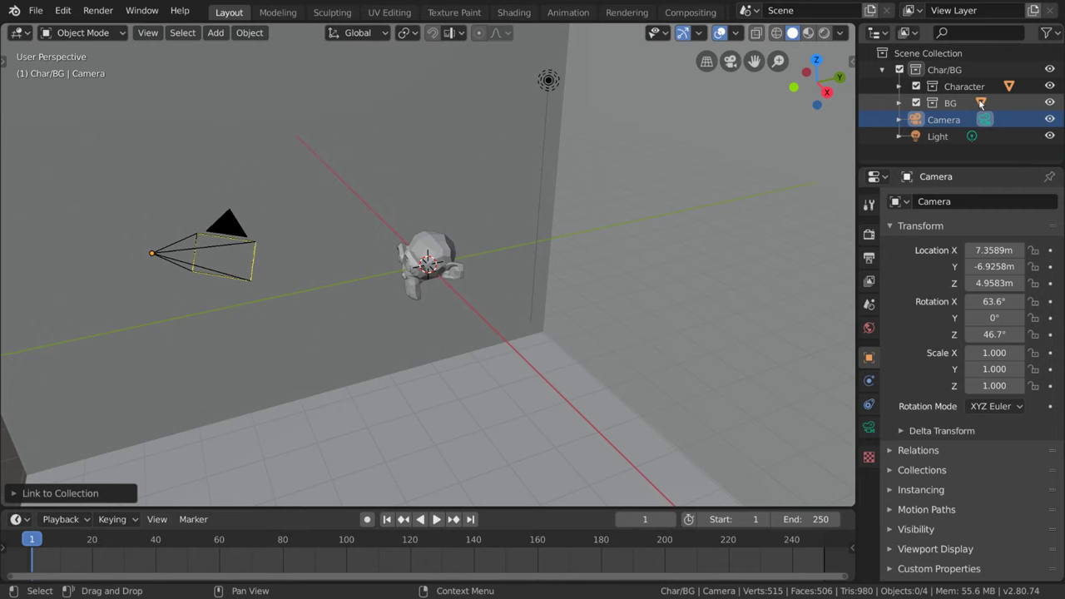
click(899, 103)
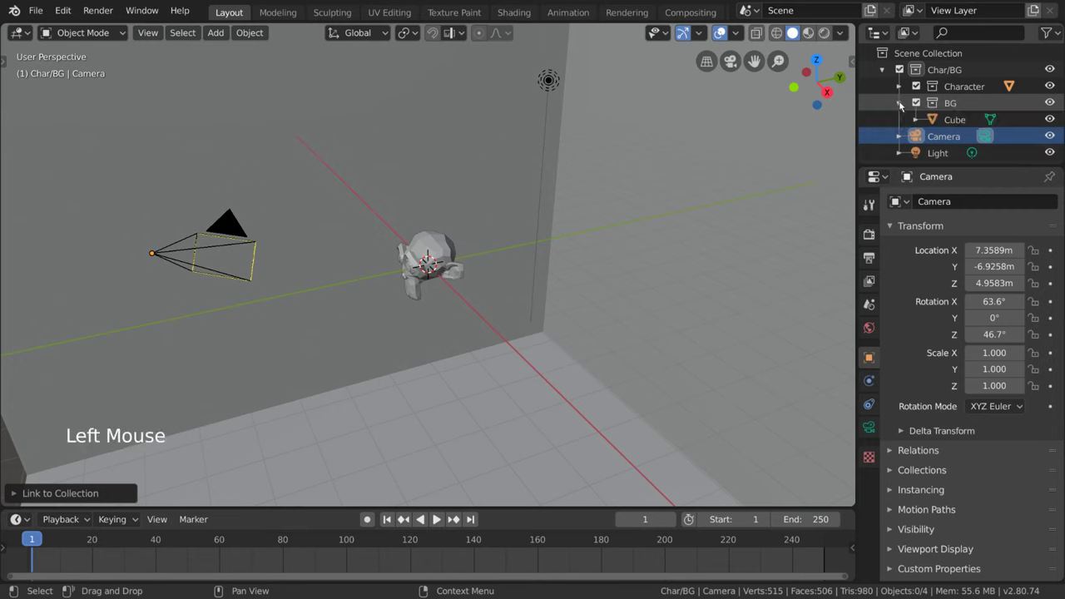
click(899, 103)
click(898, 87)
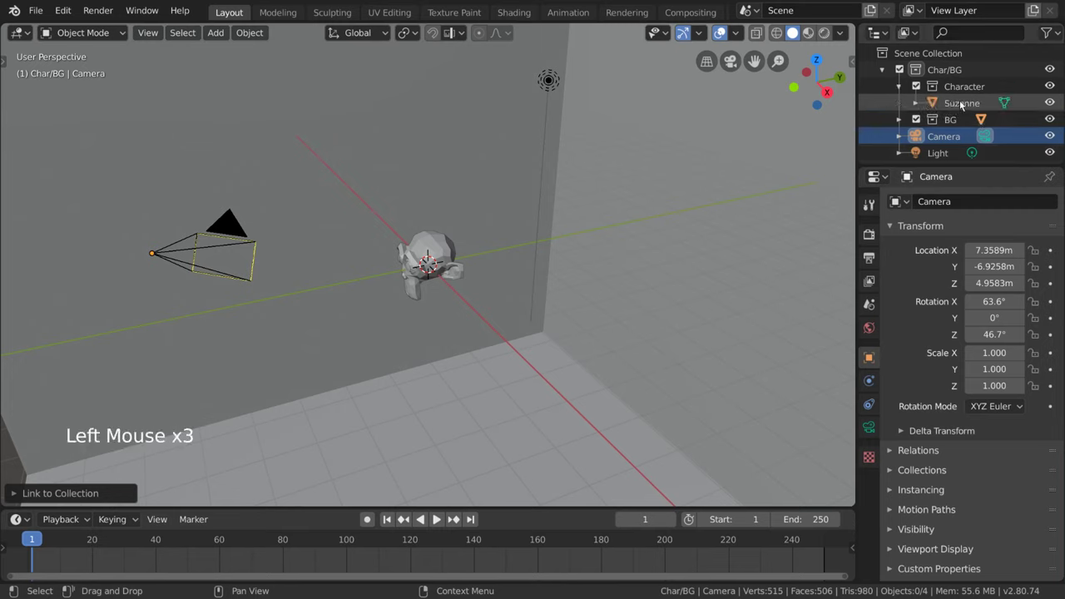
click(898, 86)
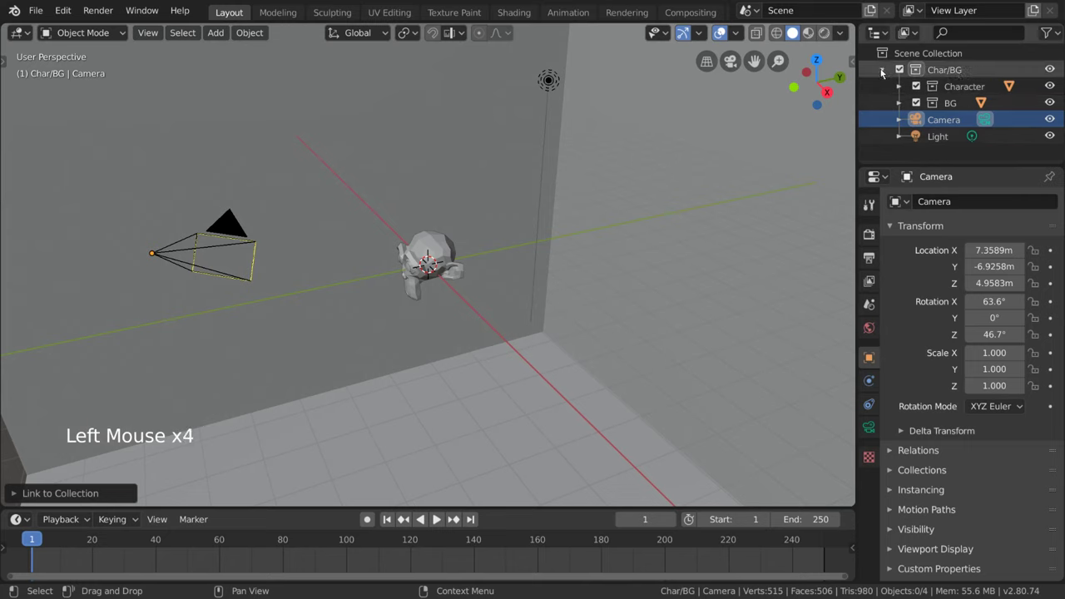
click(882, 72)
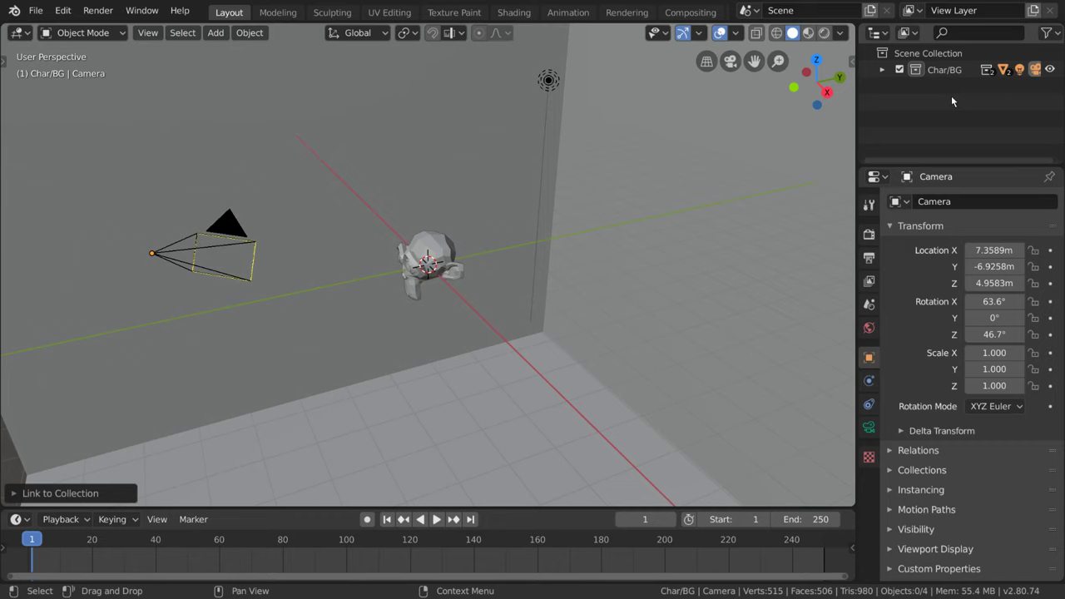
Delete the Char/BG parent collection and expand BG and Character to show their contents
click(958, 70)
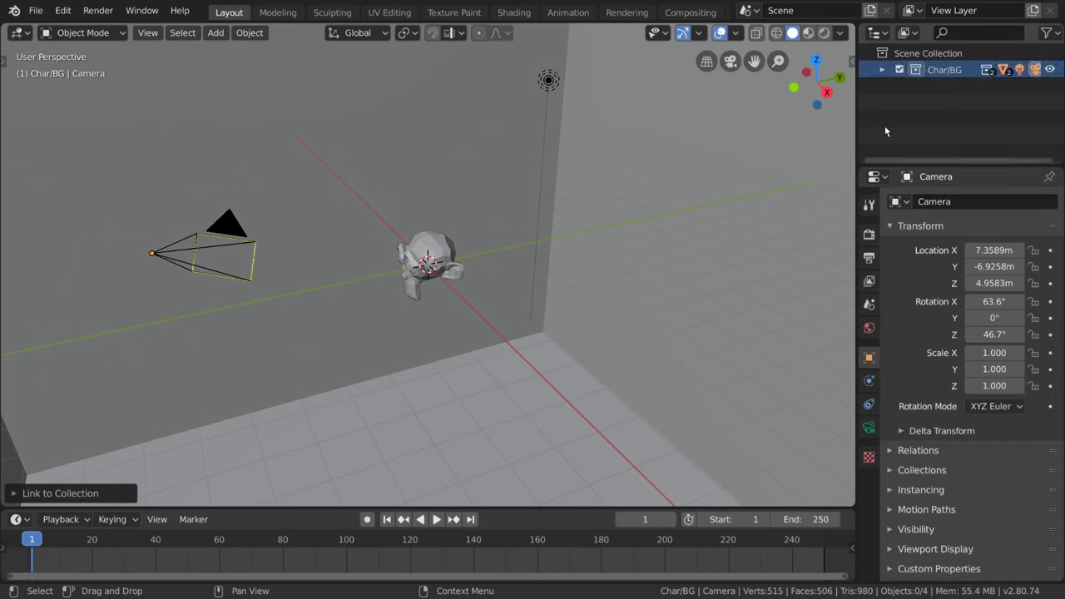
key(Delete)
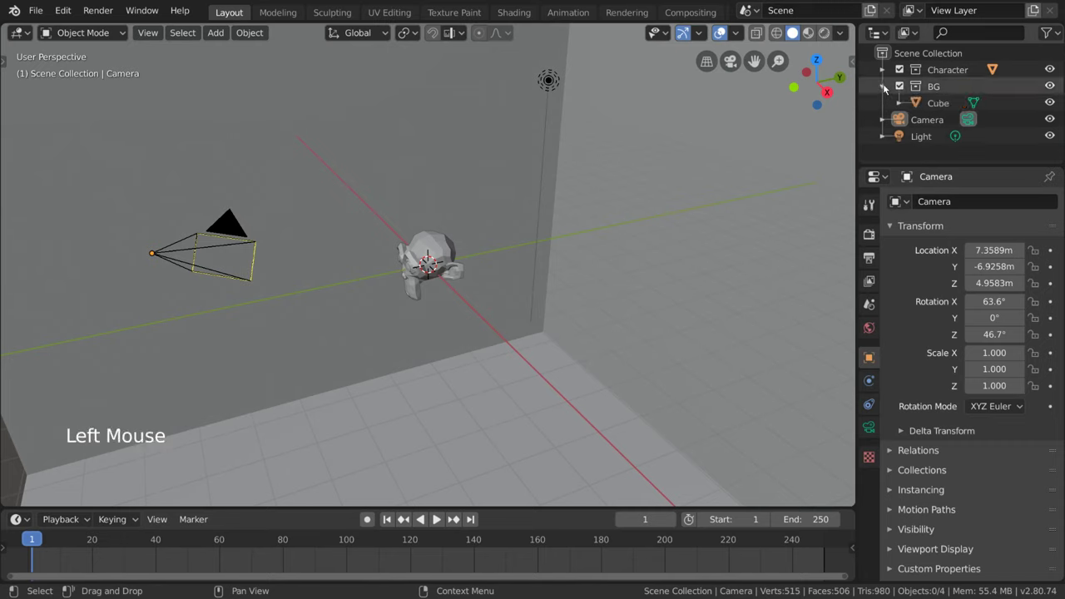
click(882, 86)
scroll(982, 83, down, 1)
scroll(986, 109, down, 1)
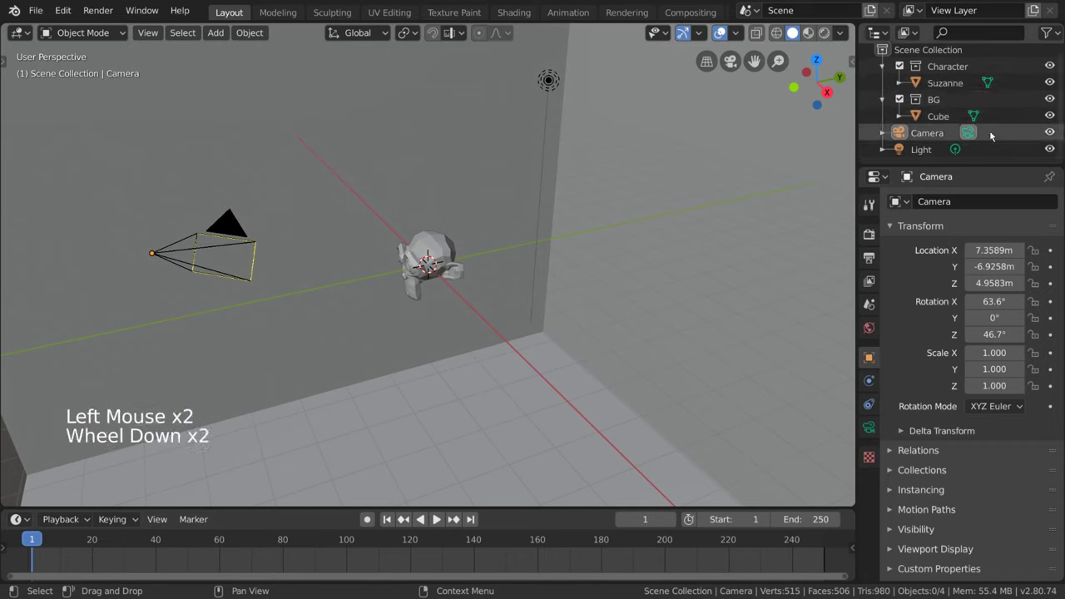
Select the Cube, then test the Character, BG and camera visibility eye toggles
scroll(982, 75, up, 1)
click(938, 119)
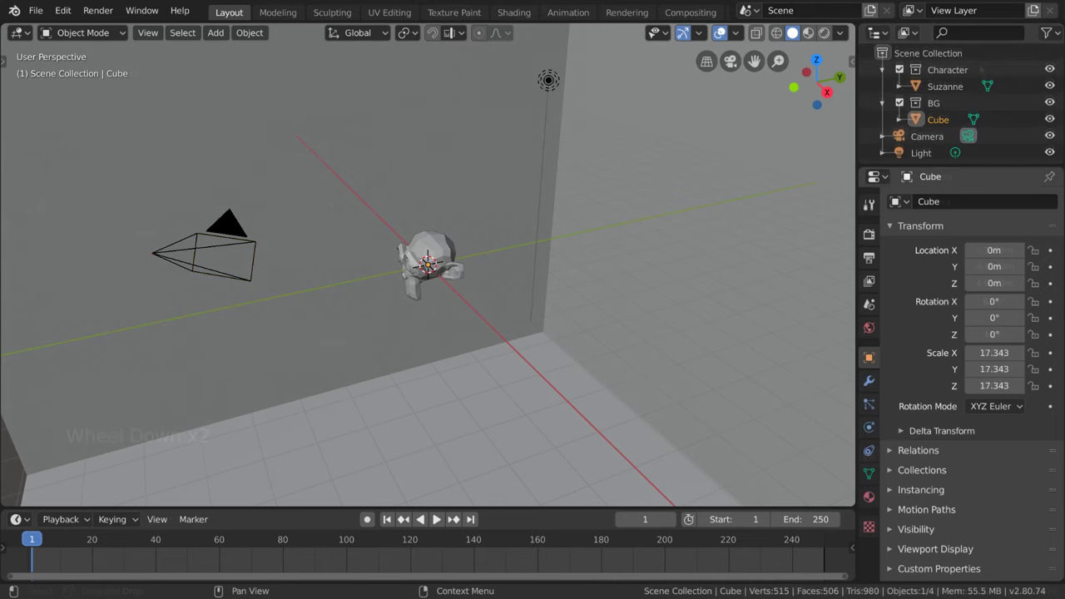
click(1050, 69)
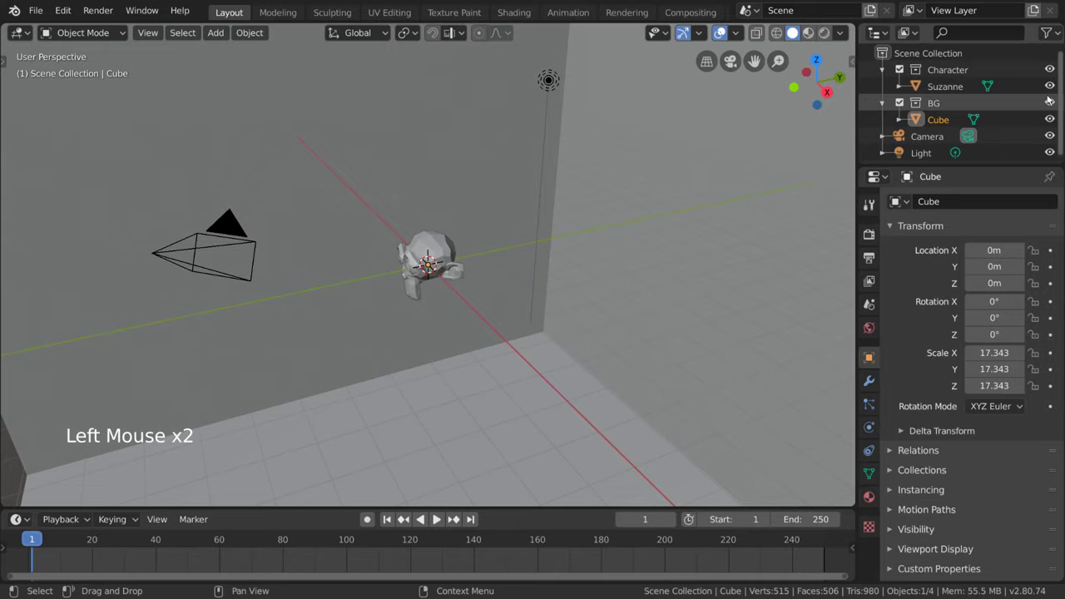
click(1050, 103)
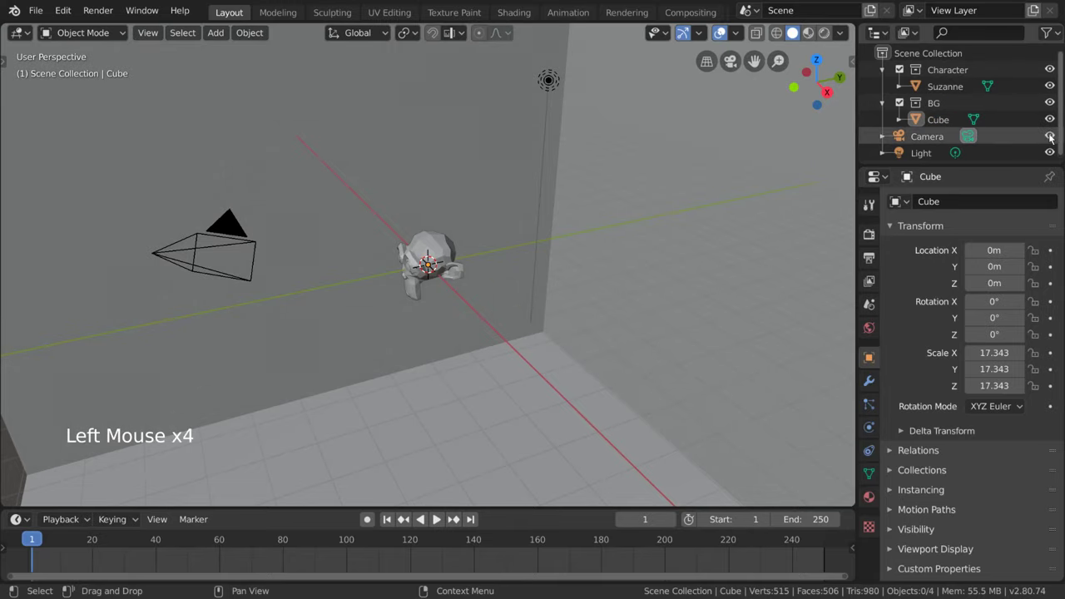
click(1049, 136)
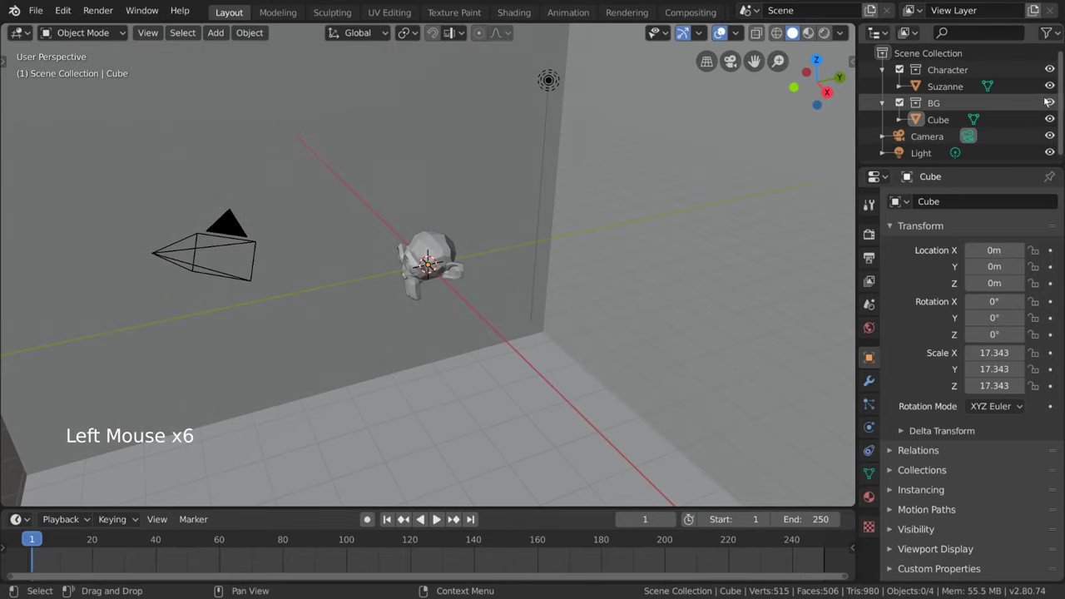
click(1050, 104)
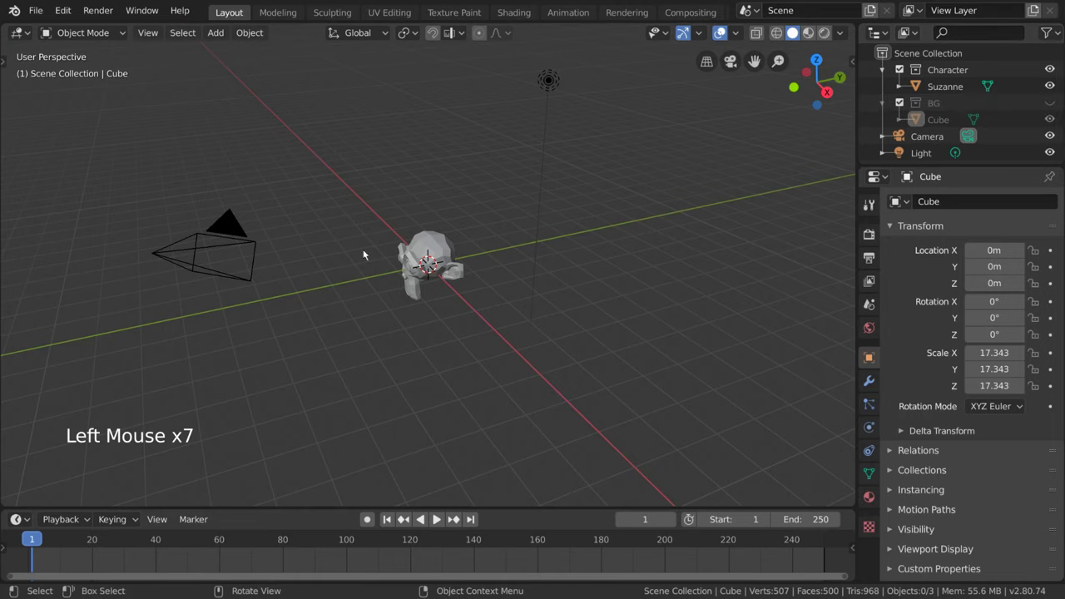
click(1050, 103)
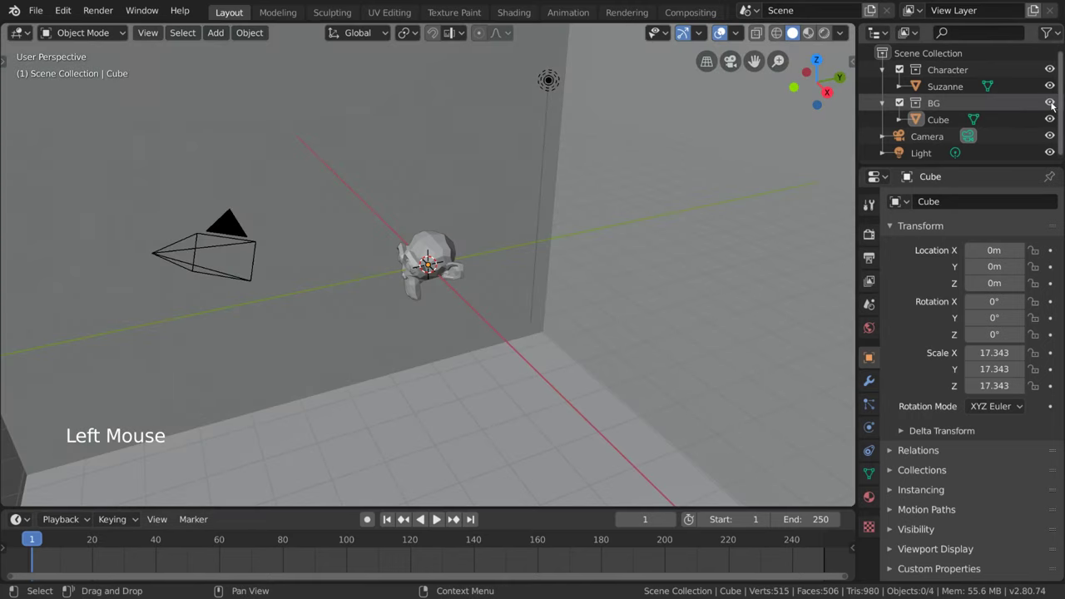
Show the Selectable toggle column and make Character unselectable, confirming Suzanne can't be picked
click(1053, 39)
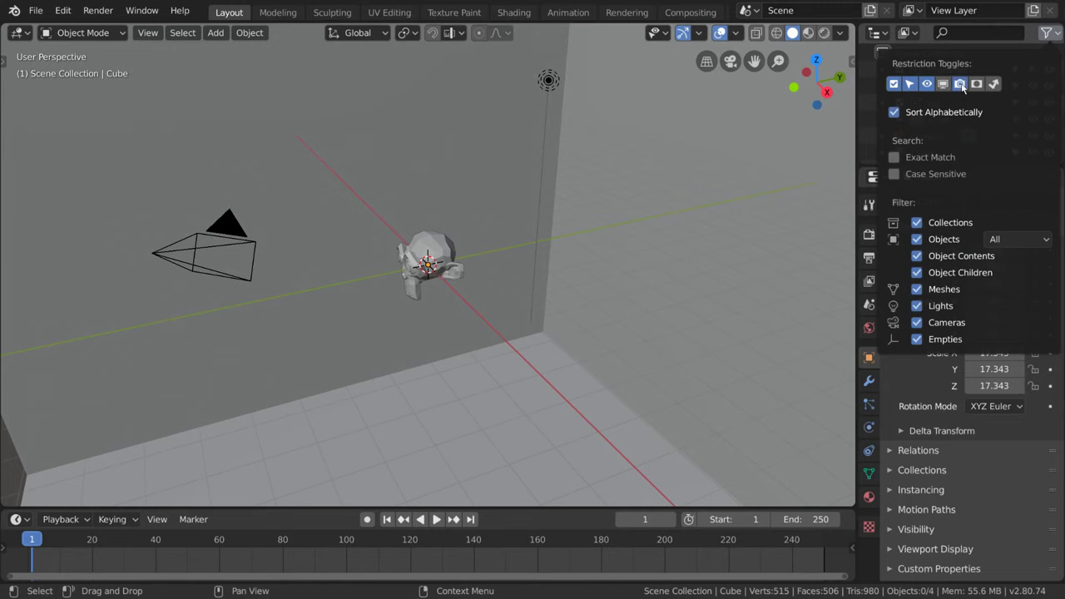
click(1015, 70)
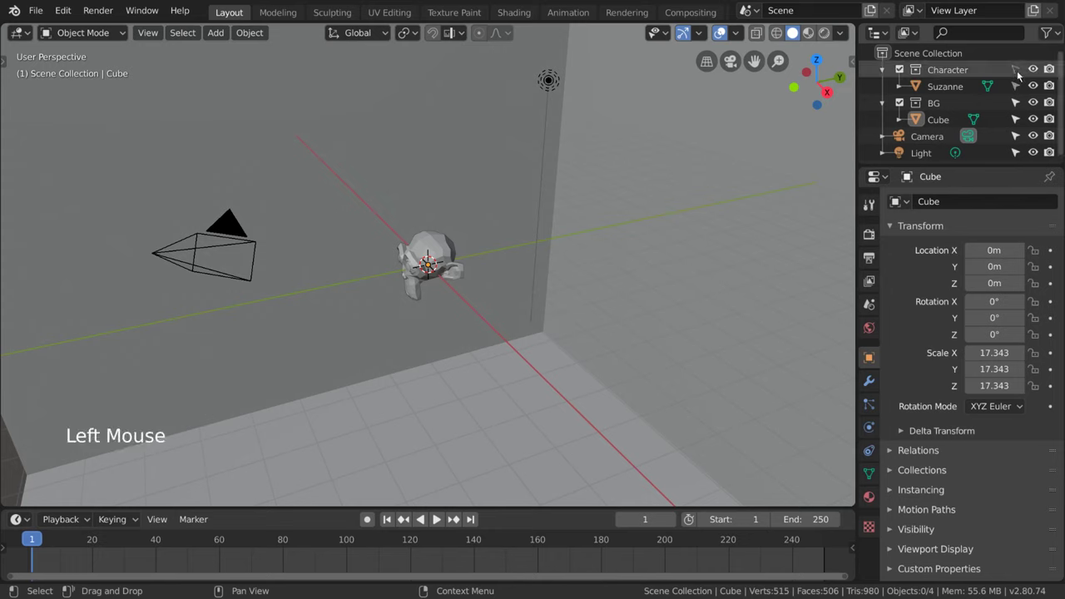
click(436, 243)
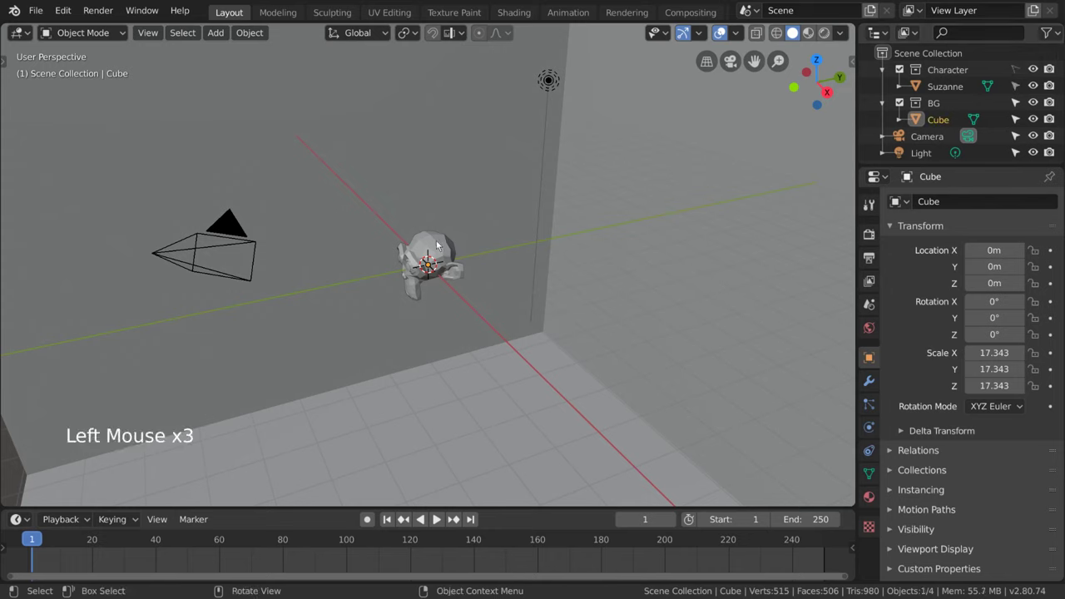